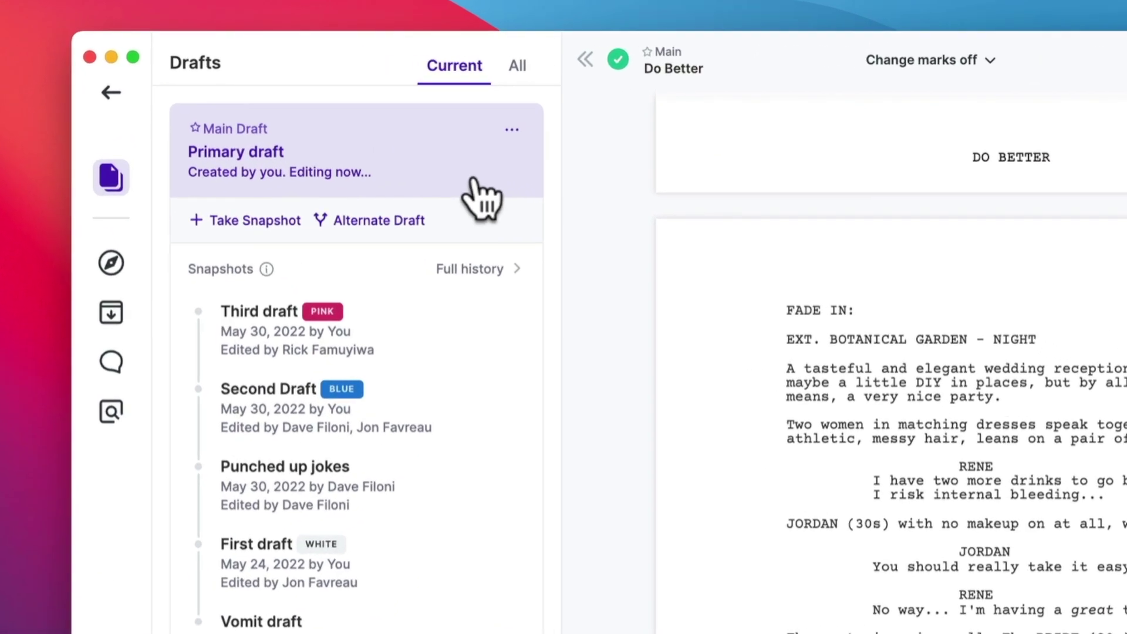
Step: Save a new snapshot named 'Fourth Draft', filed as the yellow colored revision
{"action": "mouse_move", "coordinate": [108, 175]}
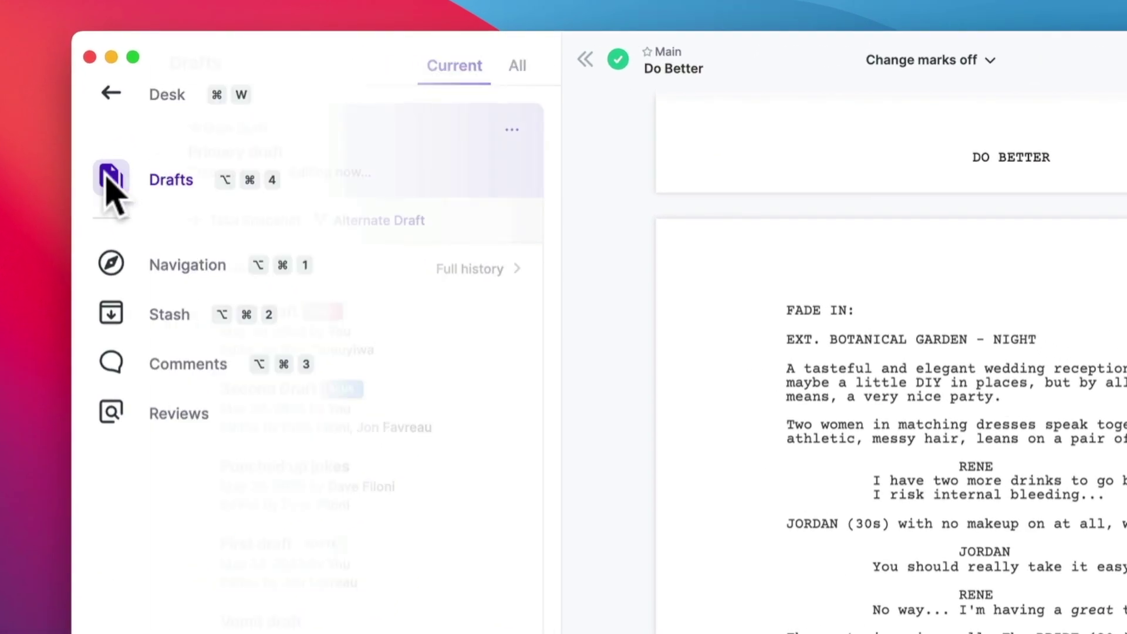
{"action": "left_click", "coordinate": [222, 230]}
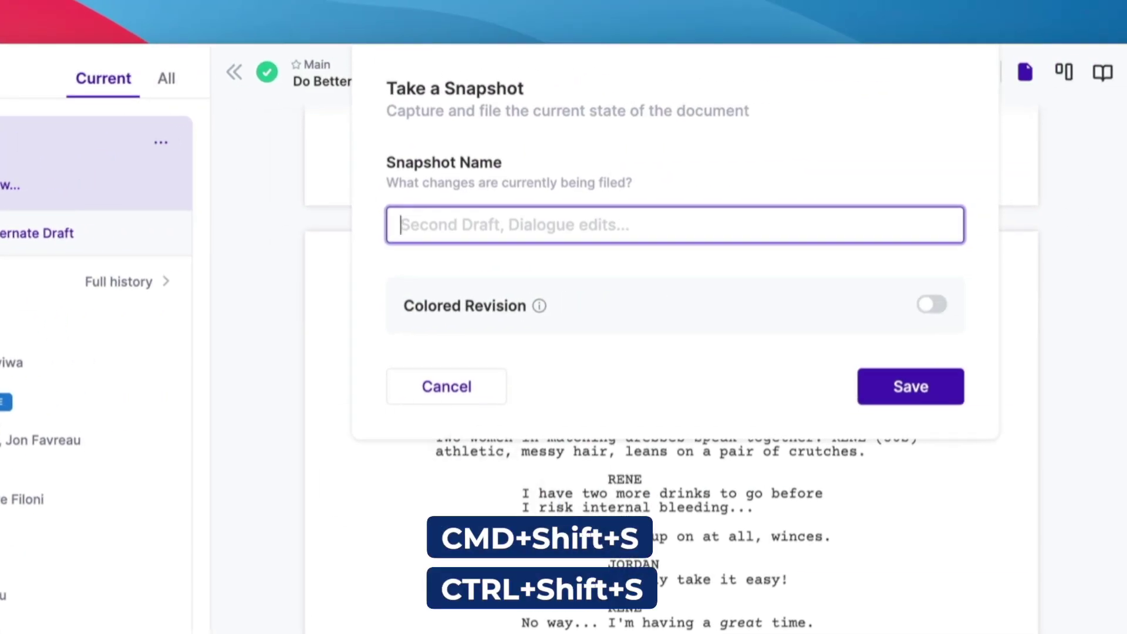
{"action": "type", "text": "Fourth Draft"}
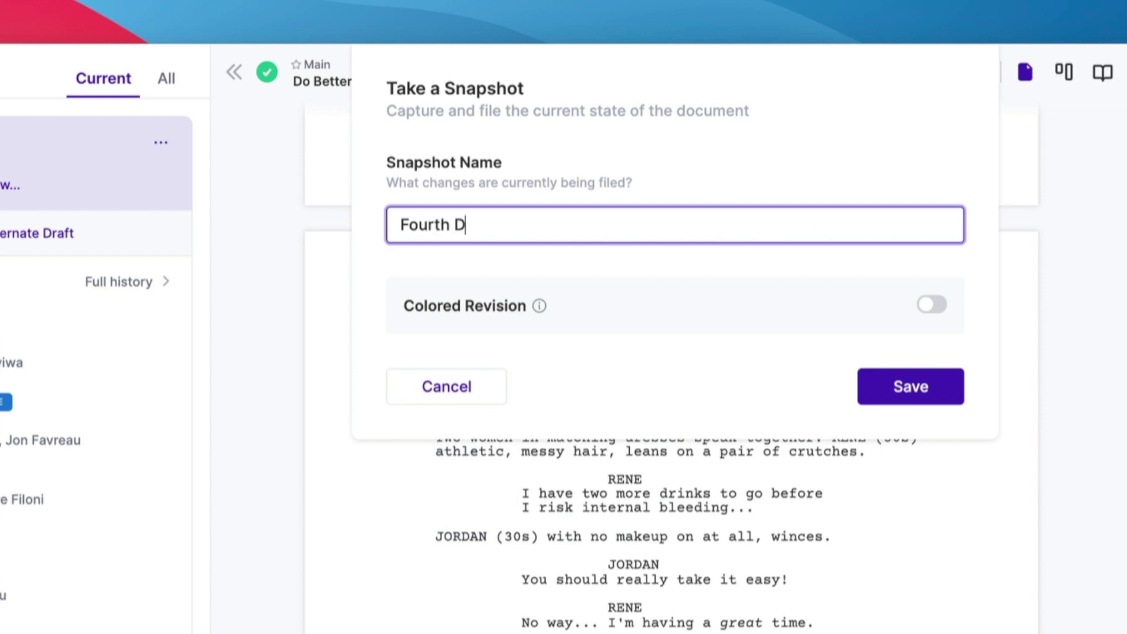
{"action": "left_click", "coordinate": [932, 305]}
{"action": "left_click", "coordinate": [901, 435]}
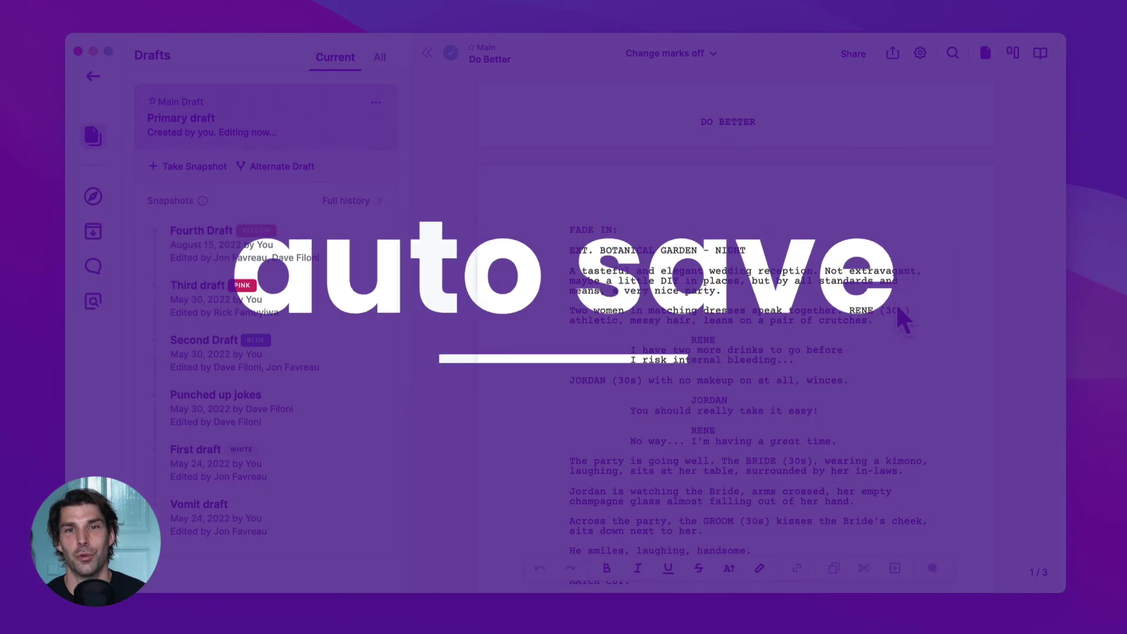
Step: Remove the Second Draft snapshot and confirm, turning it into an autosave
{"action": "left_click", "coordinate": [374, 342]}
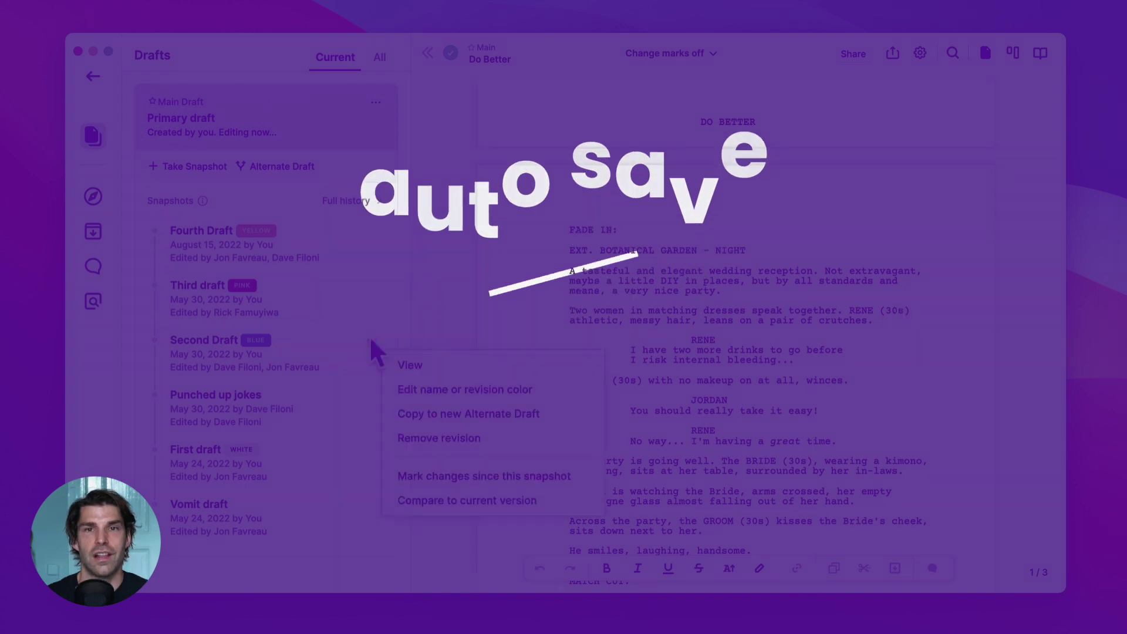
{"action": "left_click", "coordinate": [461, 440]}
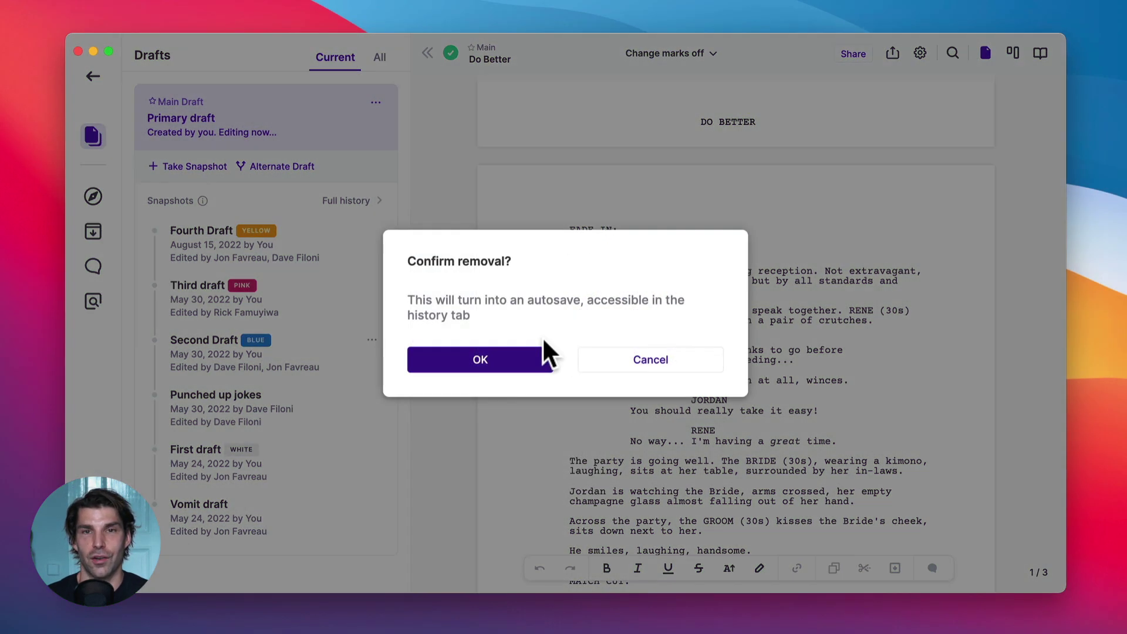
{"action": "left_click", "coordinate": [526, 359]}
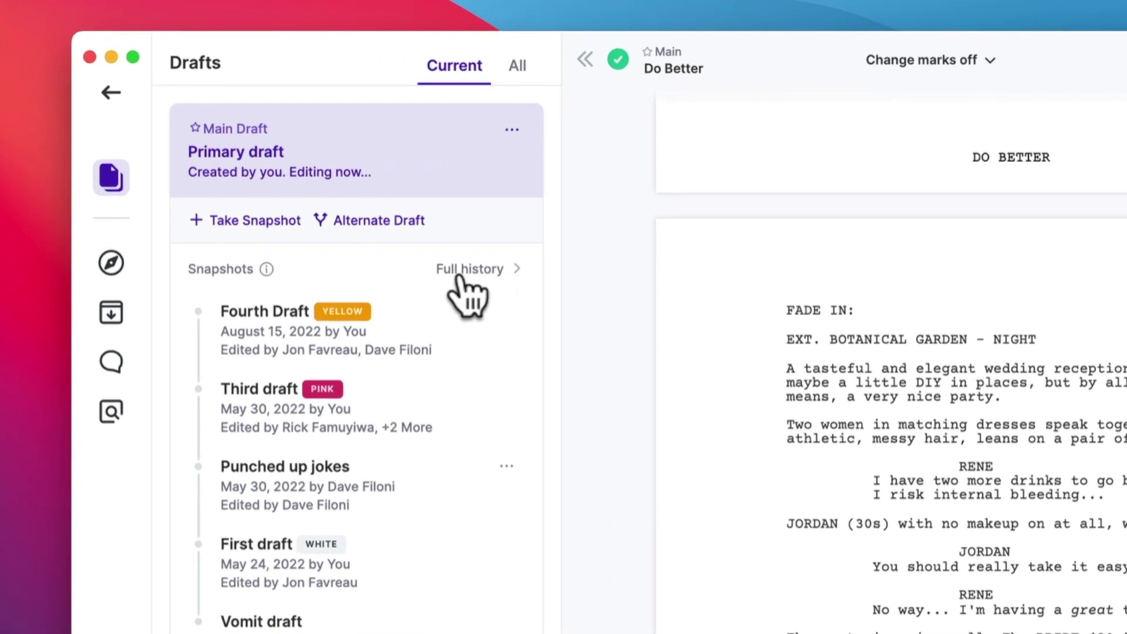
Step: Turn Third draft's 11:11 am autosave into a blue 'Second Draft' snapshot, then return to drafts
{"action": "left_click", "coordinate": [470, 270]}
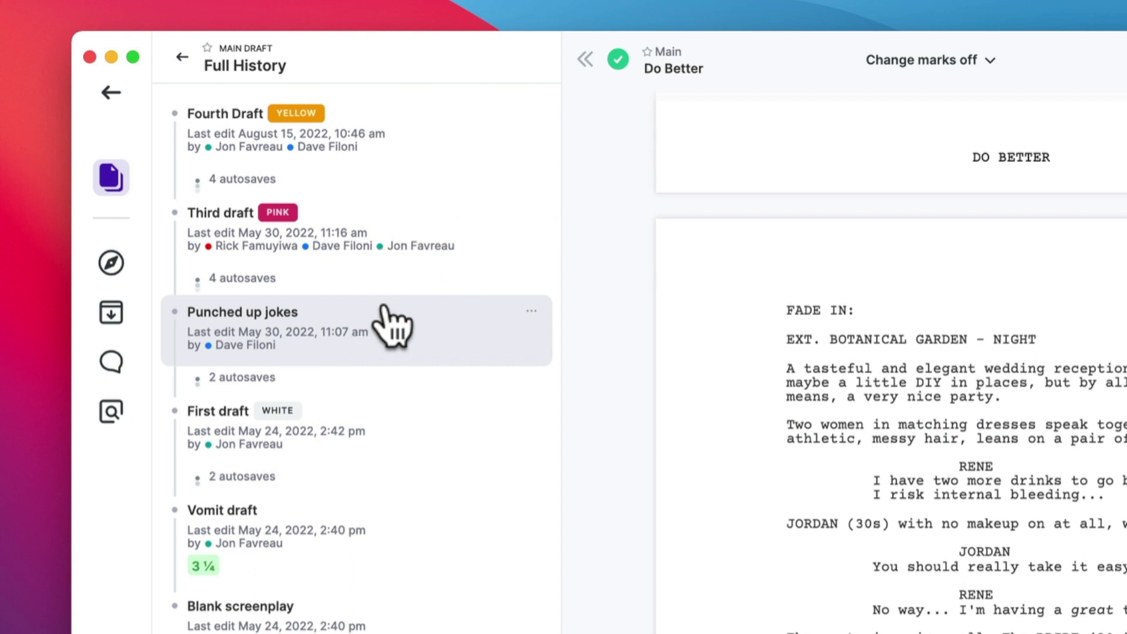
{"action": "left_click", "coordinate": [233, 279]}
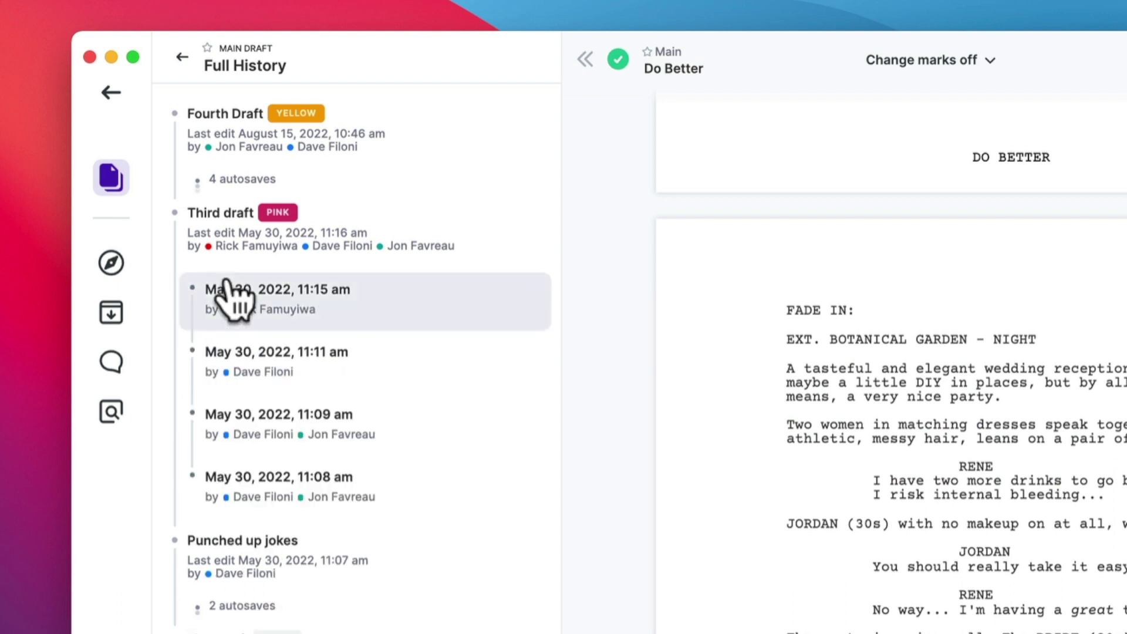
{"action": "mouse_move", "coordinate": [473, 377]}
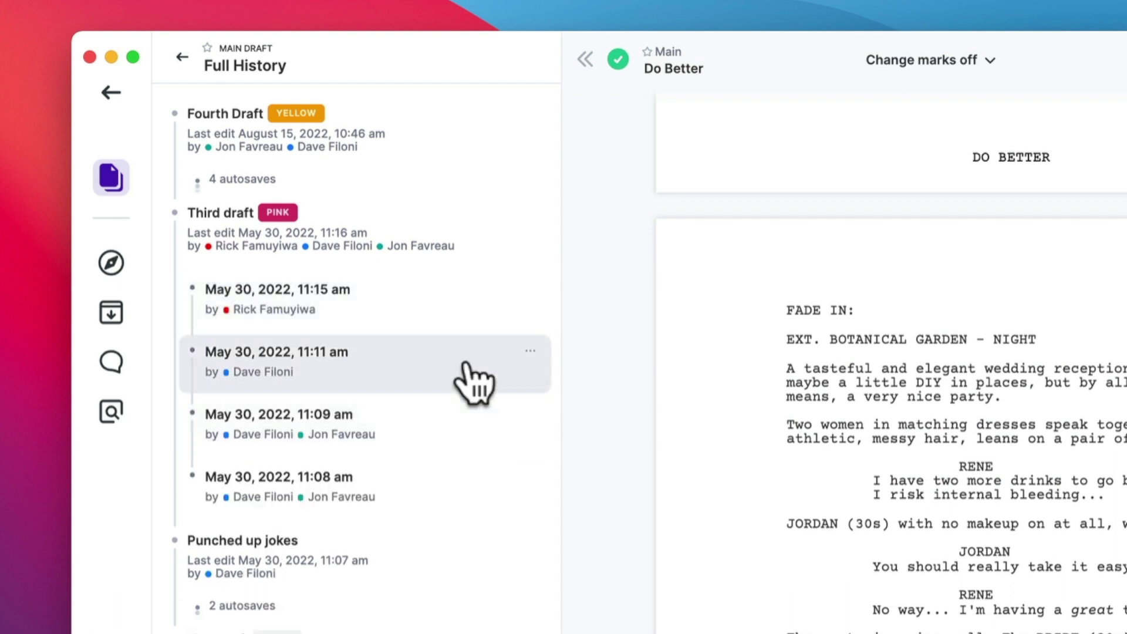
{"action": "left_click", "coordinate": [530, 351]}
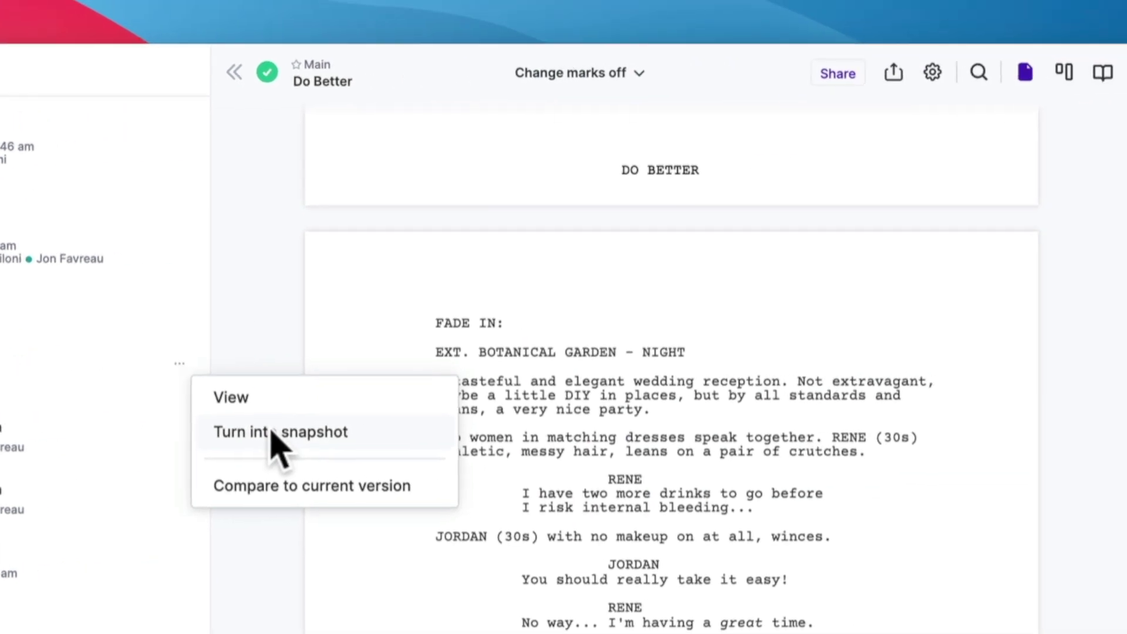
{"action": "left_click", "coordinate": [631, 419]}
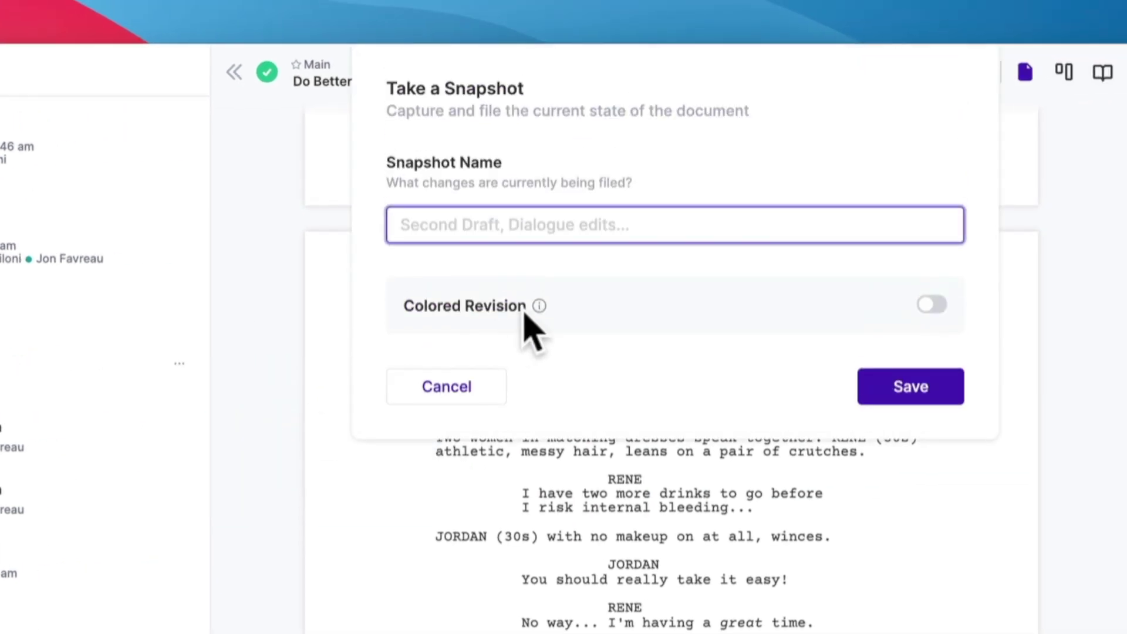
{"action": "type", "text": "Second Draft"}
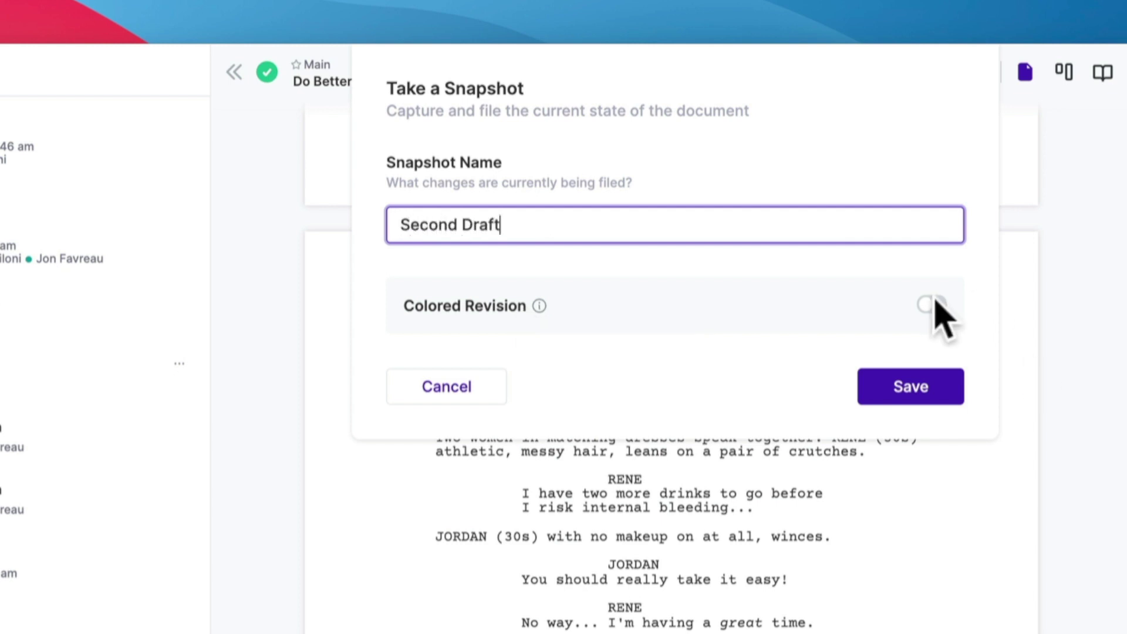
{"action": "left_click", "coordinate": [930, 305]}
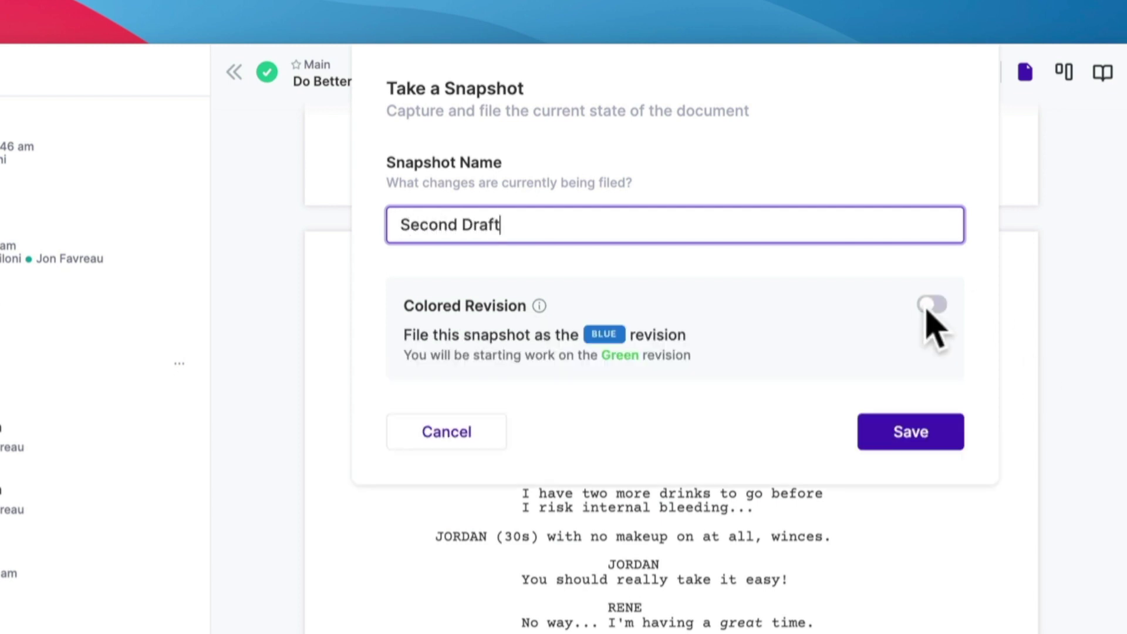
{"action": "left_click", "coordinate": [936, 439]}
{"action": "left_click", "coordinate": [171, 55]}
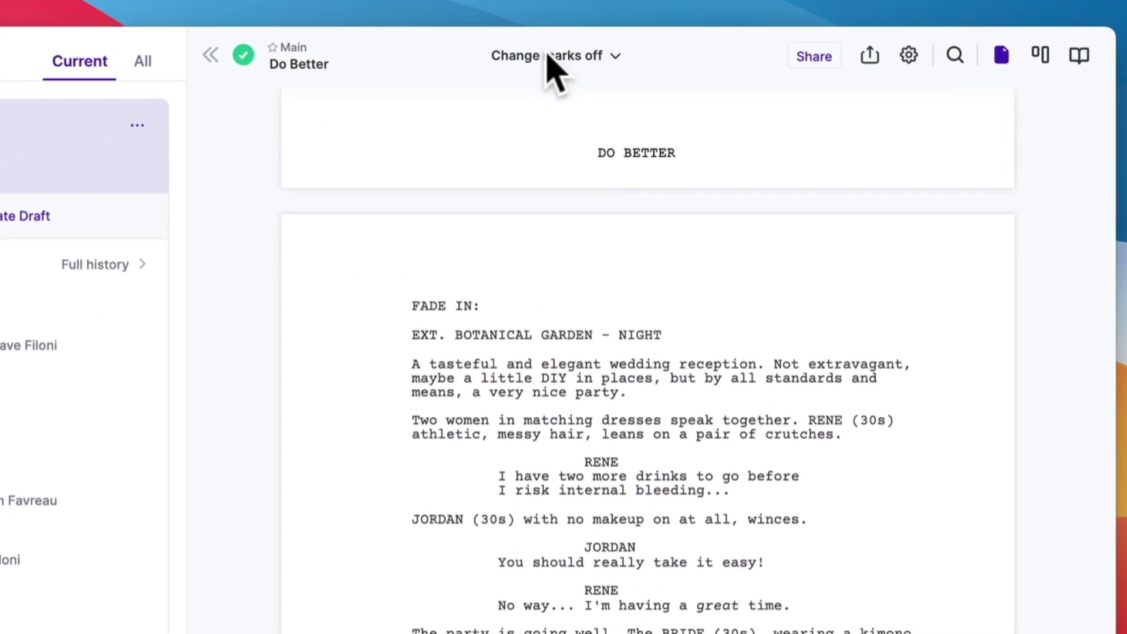
Step: Mark changes from the current version and add the line 'Something new!!' under the crutches paragraph
{"action": "left_click", "coordinate": [547, 55]}
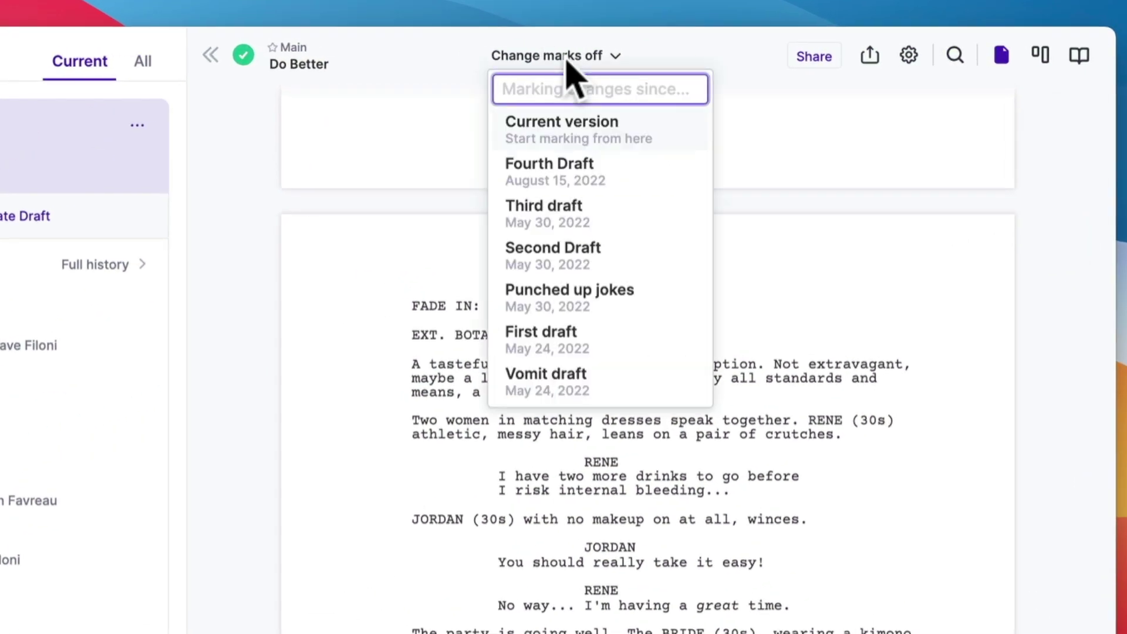
{"action": "left_click", "coordinate": [573, 139]}
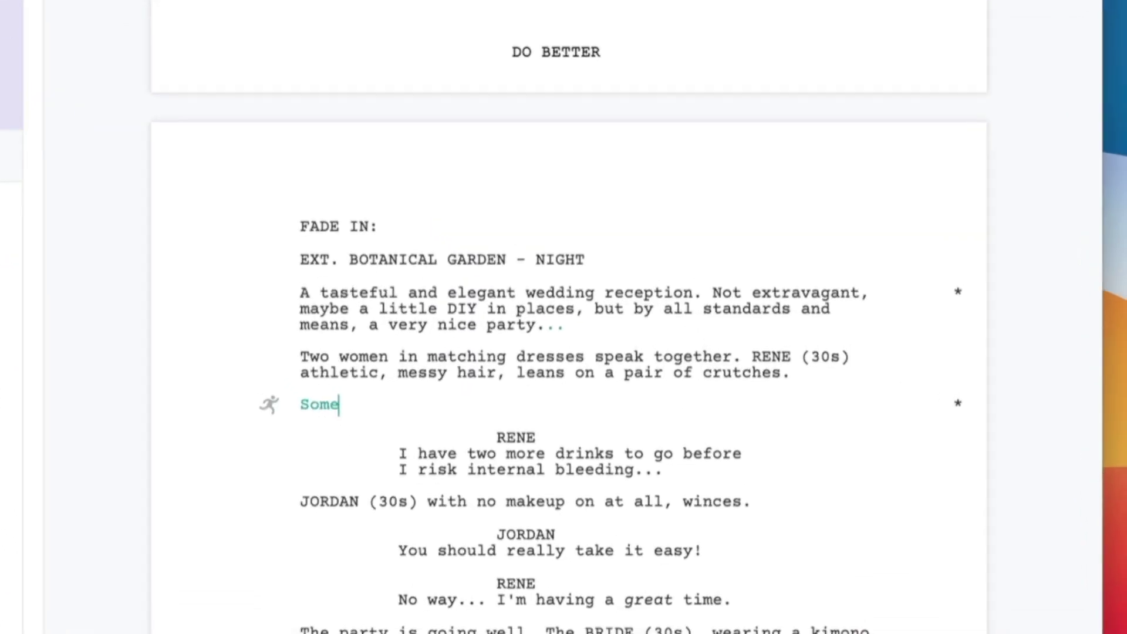
{"action": "type", "text": "thing new!!"}
{"action": "key", "text": "Down"}
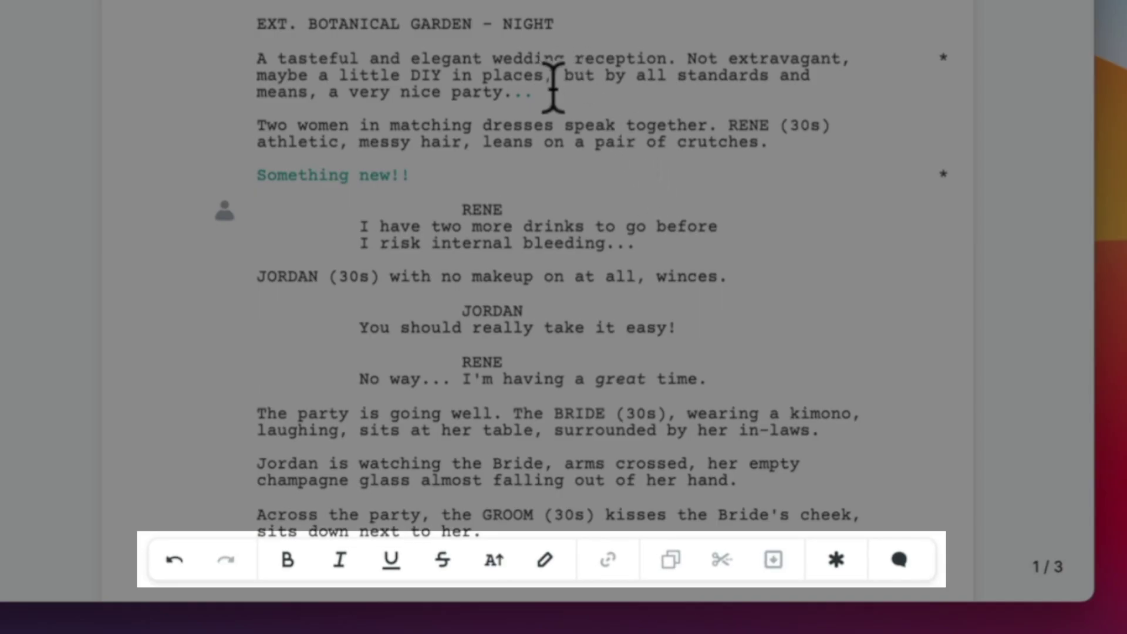
Step: Hide the revision mark on the opening reception paragraph
{"action": "left_click_drag", "start_coordinate": [525, 93], "coordinate": [552, 88]}
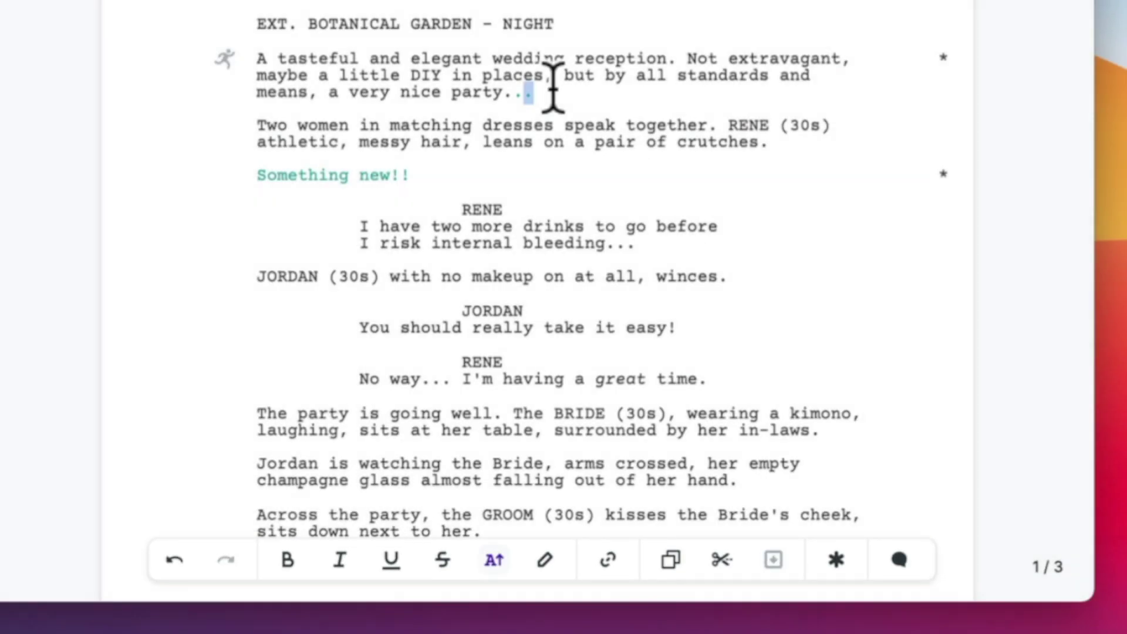
{"action": "left_click", "coordinate": [836, 560]}
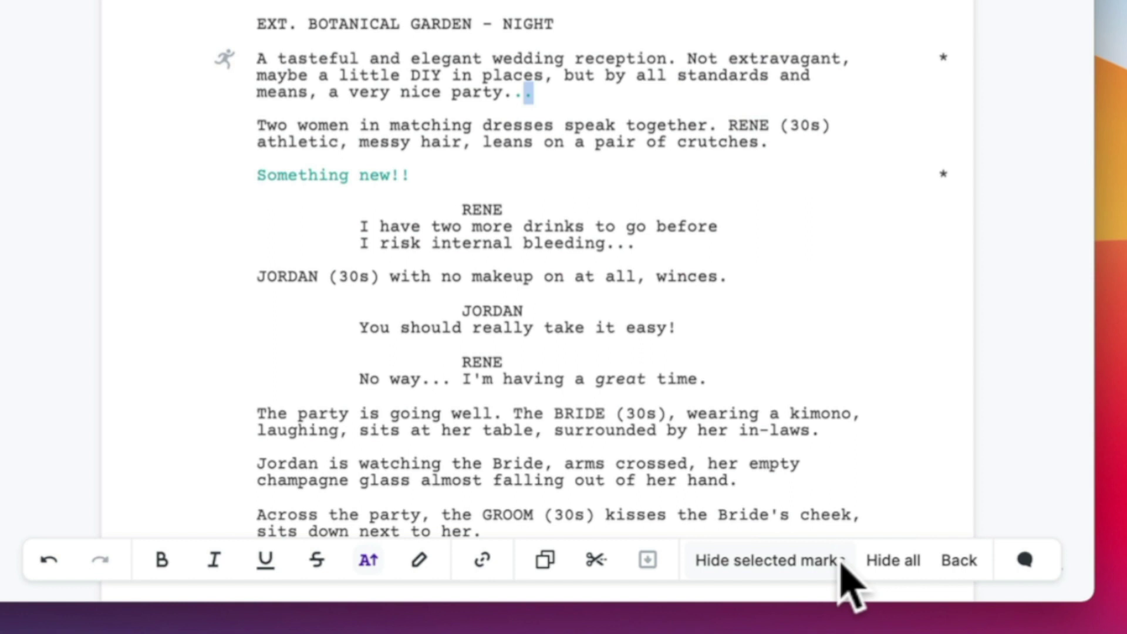
{"action": "left_click", "coordinate": [895, 561]}
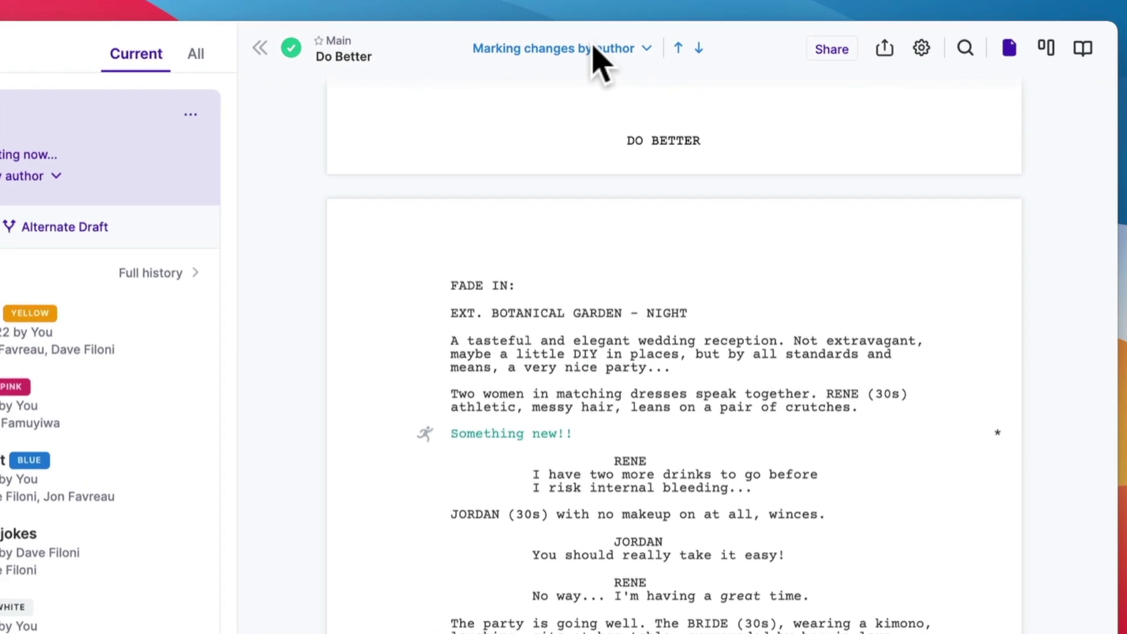
Step: Mark author changes from the First draft snapshot and scroll through the reception scene edits
{"action": "left_click", "coordinate": [674, 59]}
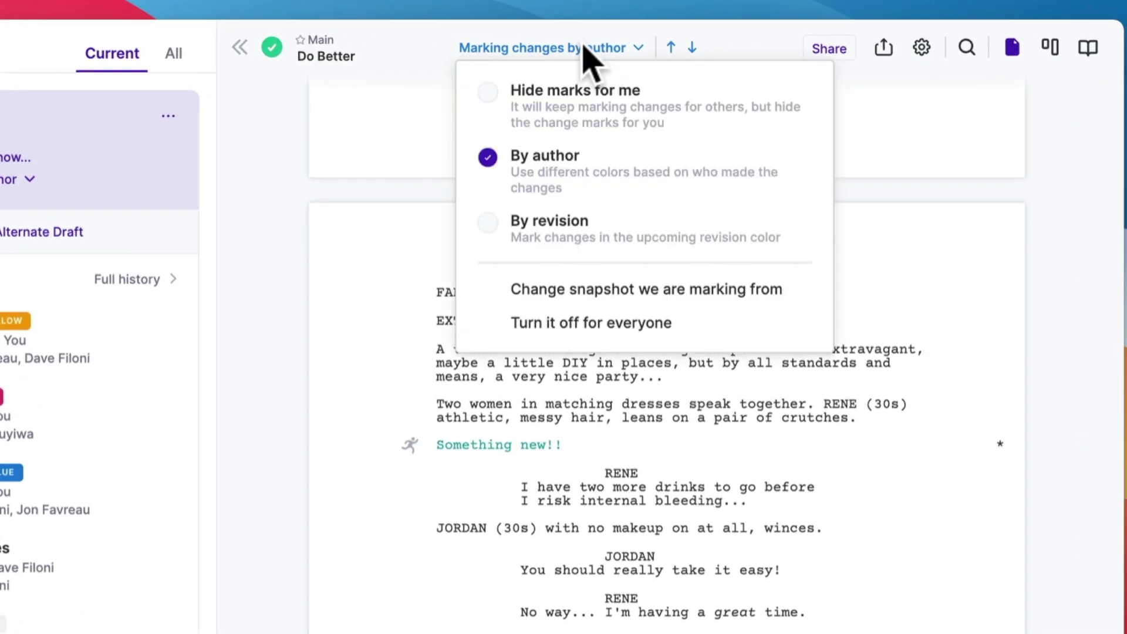
{"action": "left_click", "coordinate": [580, 292]}
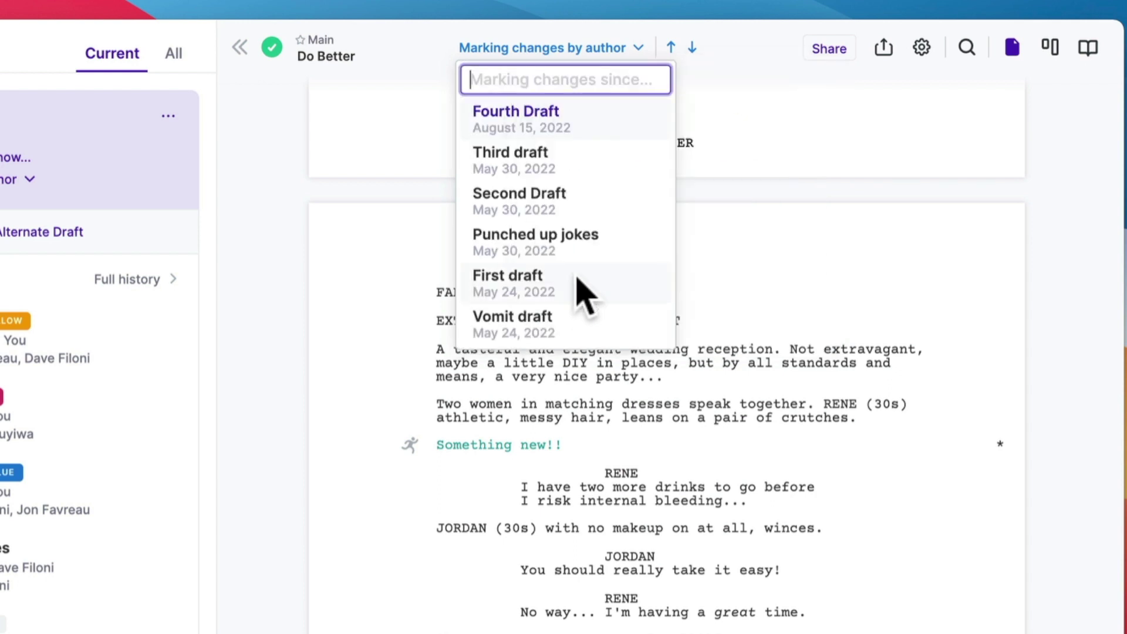
{"action": "left_click", "coordinate": [538, 291]}
{"action": "scroll", "coordinate": [629, 554], "scroll_direction": "down", "scroll_amount": 4}
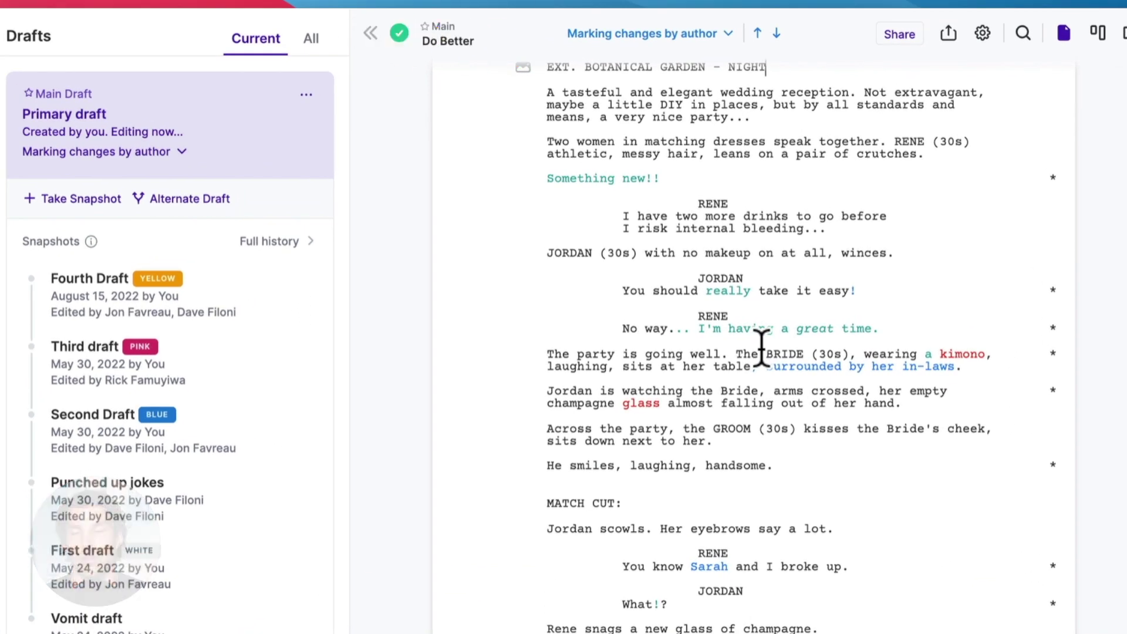
Step: Switch change marking from by author to by revision
{"action": "left_click", "coordinate": [717, 41]}
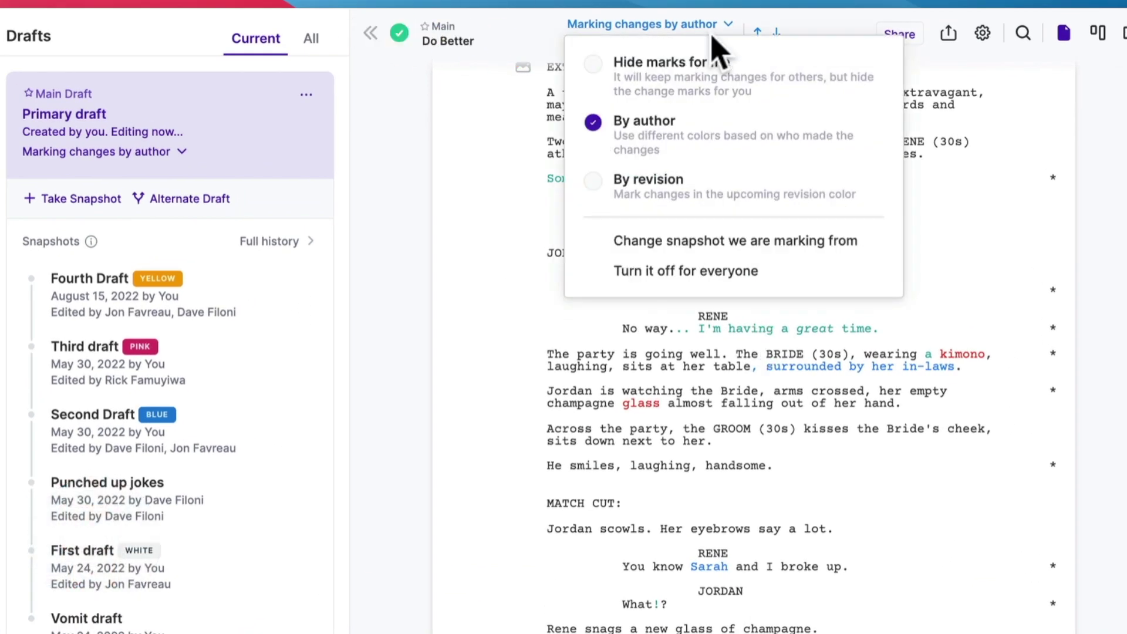
{"action": "left_click", "coordinate": [594, 194]}
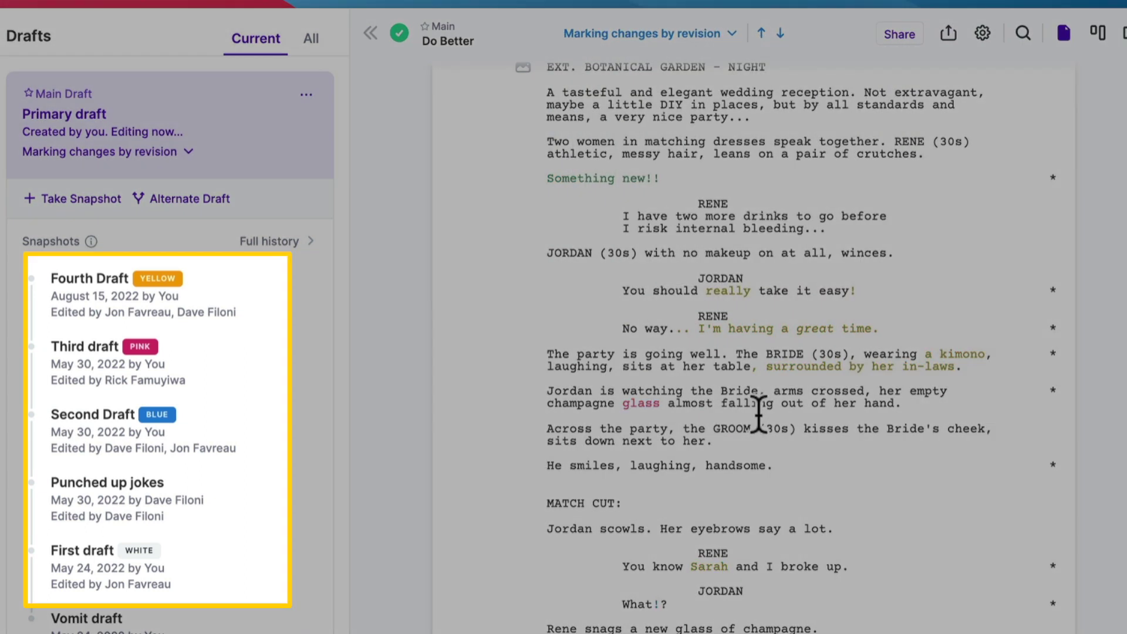
{"action": "scroll", "coordinate": [759, 414], "scroll_direction": "down", "scroll_amount": 3}
{"action": "scroll", "coordinate": [755, 423], "scroll_direction": "up", "scroll_amount": 6}
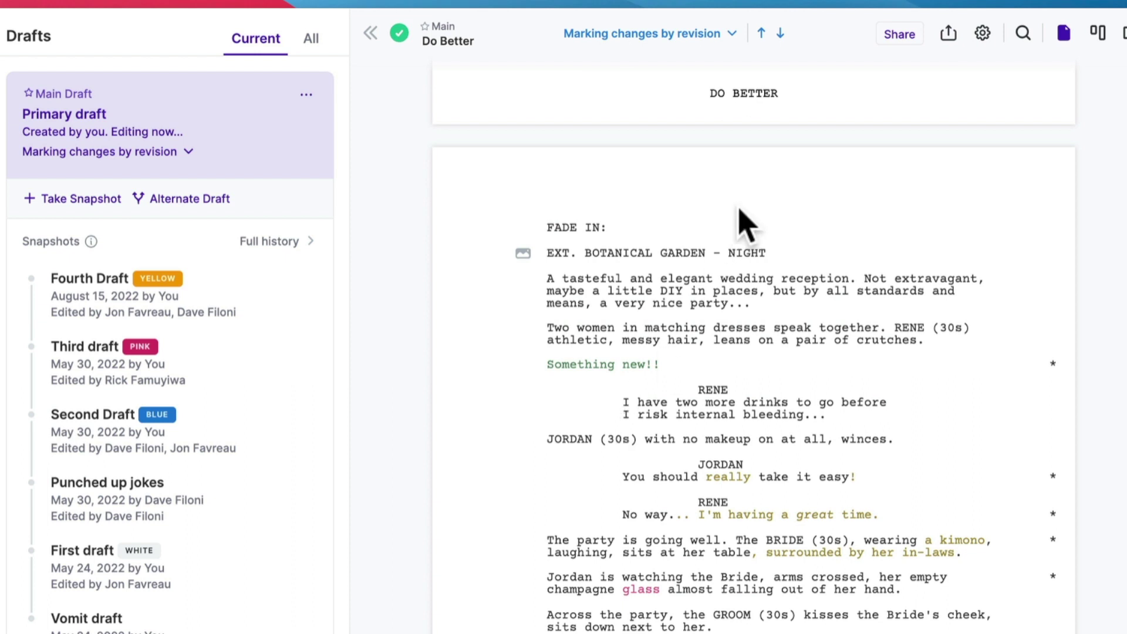
Step: Jump forward through three marked changes using the change counter's next arrow
{"action": "mouse_move", "coordinate": [776, 33]}
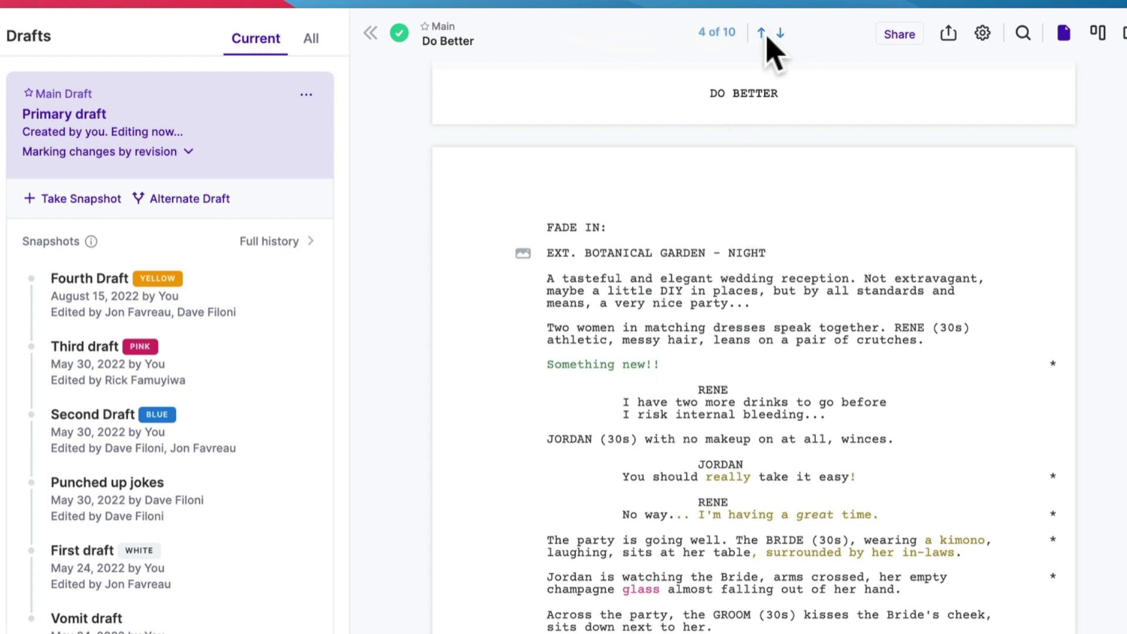
{"action": "left_click", "coordinate": [780, 34]}
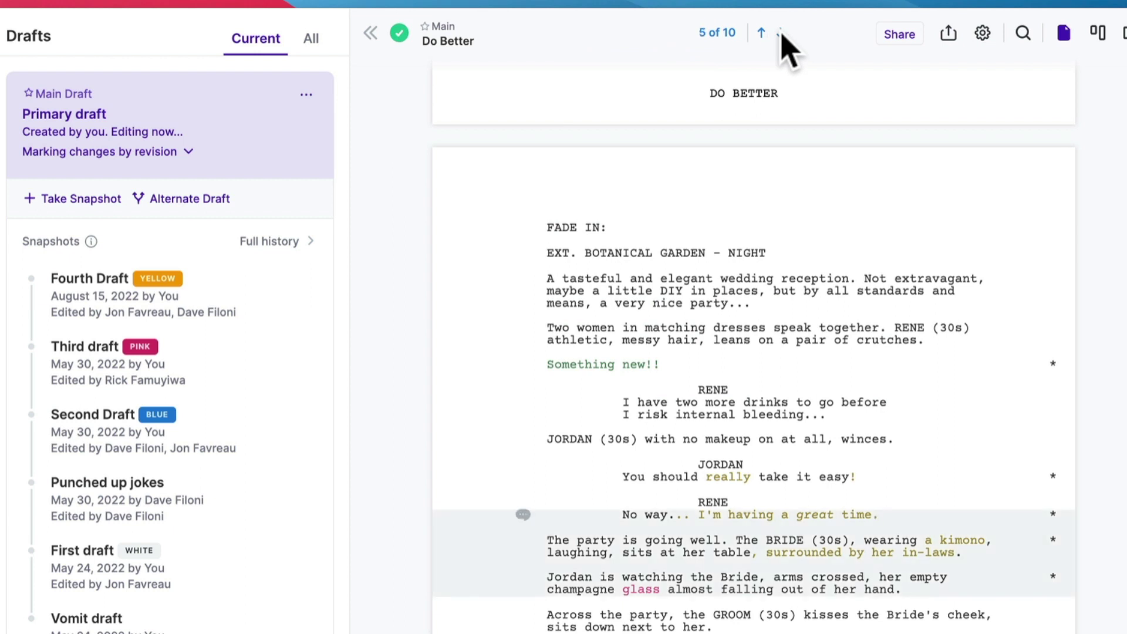
{"action": "left_click", "coordinate": [780, 34]}
{"action": "left_click", "coordinate": [779, 34]}
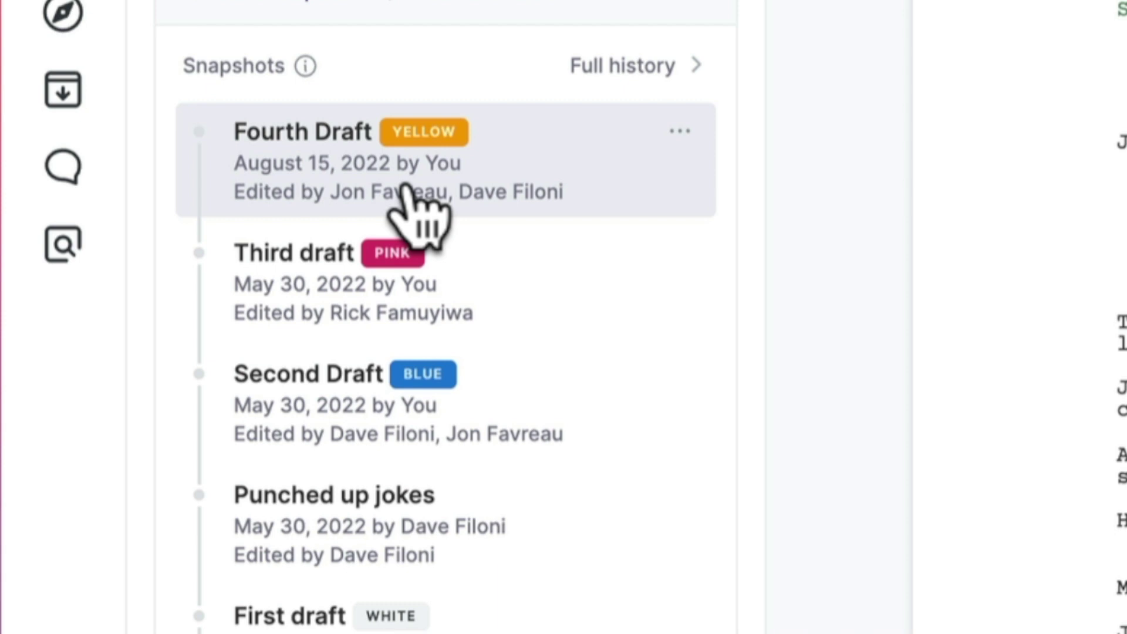
Step: Open the blue Second Draft snapshot from May 30, 2022 and scroll through its script
{"action": "left_click", "coordinate": [307, 432]}
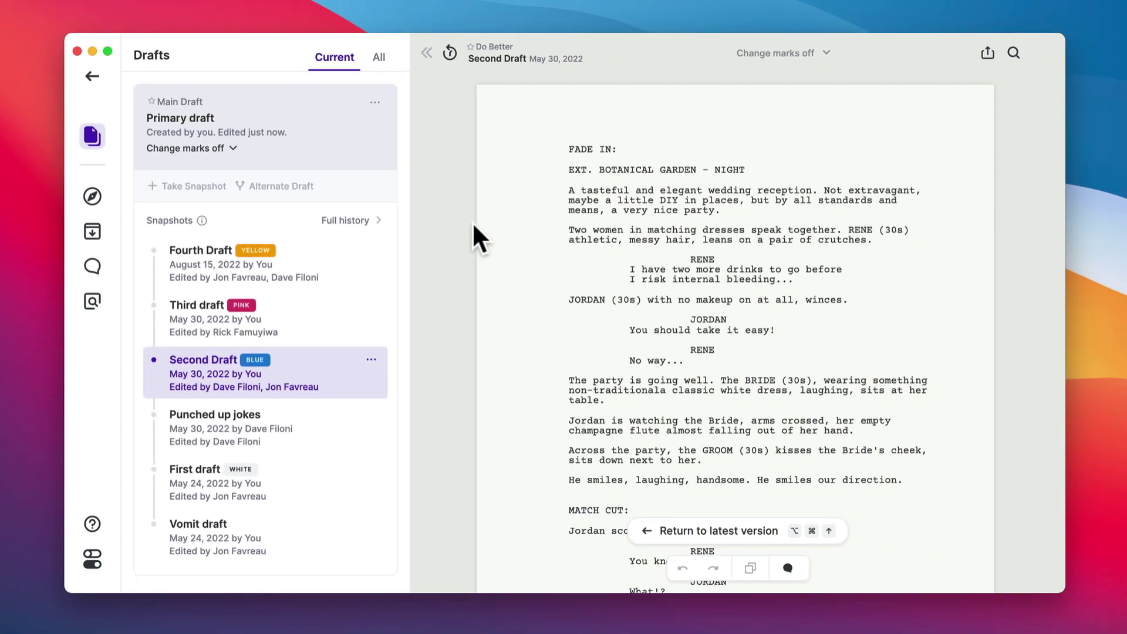
{"action": "scroll", "coordinate": [465, 260], "scroll_direction": "down", "scroll_amount": 1}
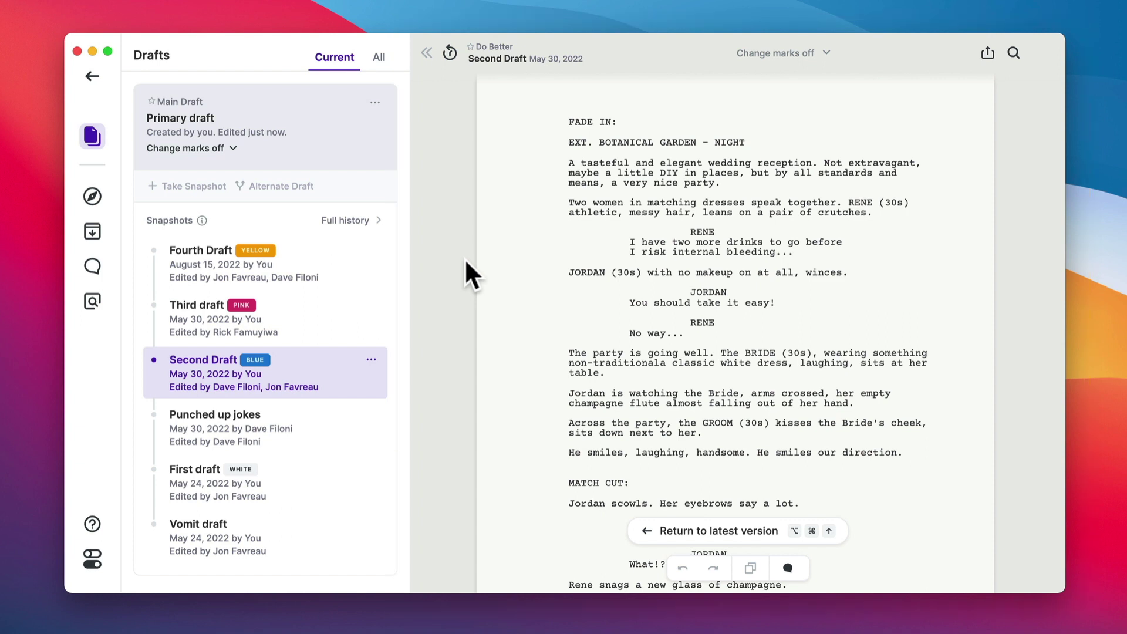
{"action": "scroll", "coordinate": [465, 261], "scroll_direction": "up", "scroll_amount": 1}
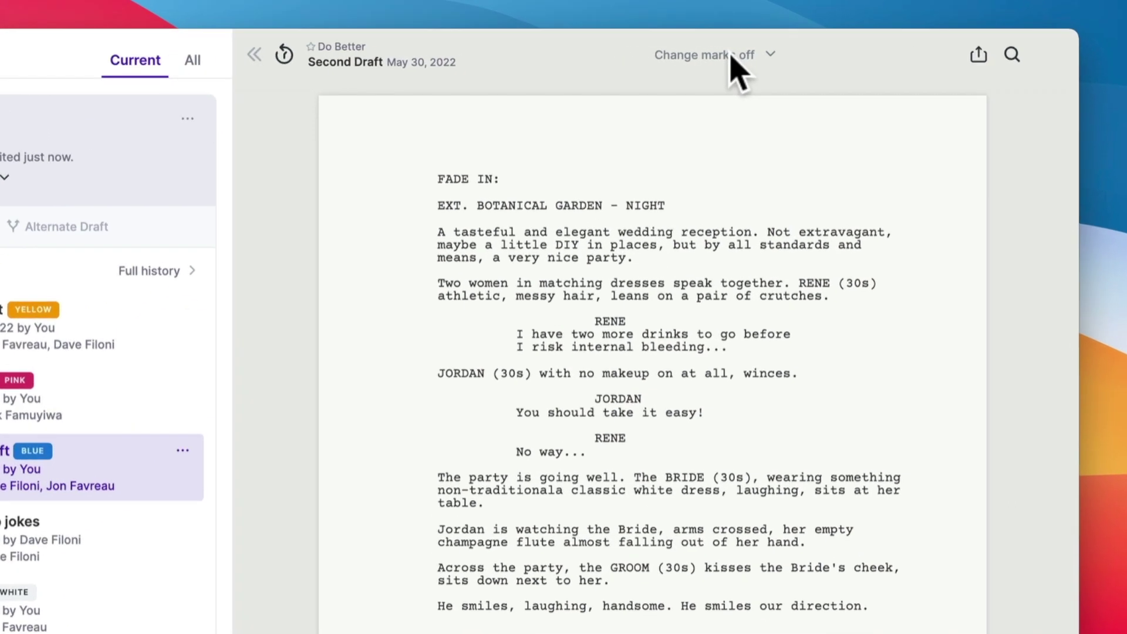
Step: Enable Revert Mode from the change-marking options for the Second Draft snapshot
{"action": "left_click", "coordinate": [795, 53]}
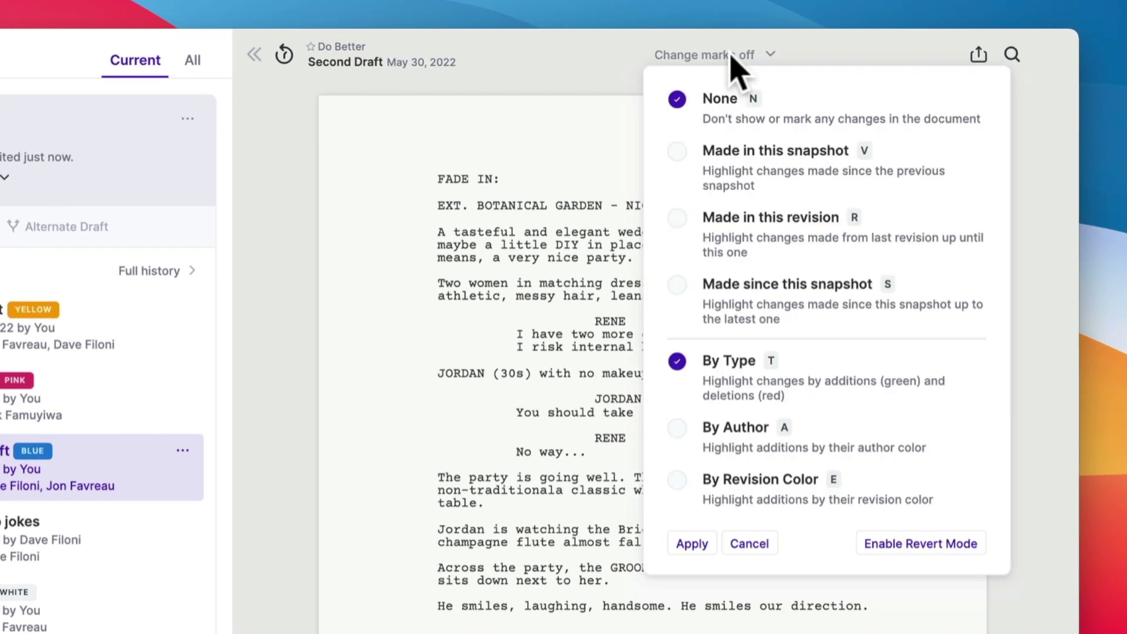
{"action": "left_click", "coordinate": [935, 549]}
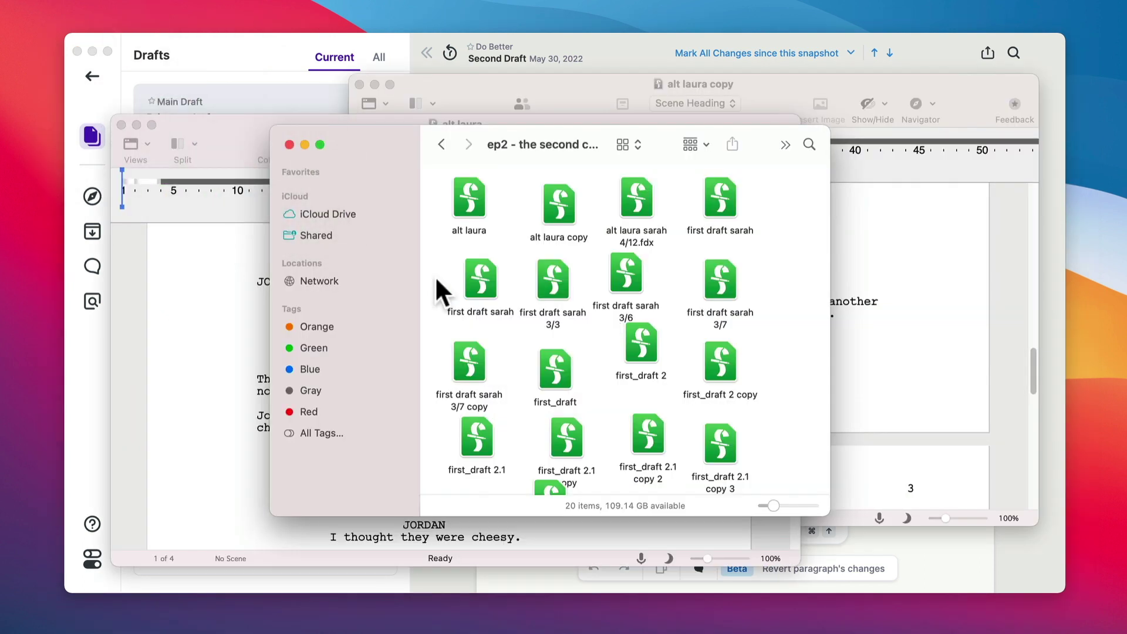
Step: Open the 'alt laura' script file from the Finder episode folder
{"action": "double_click", "coordinate": [470, 202]}
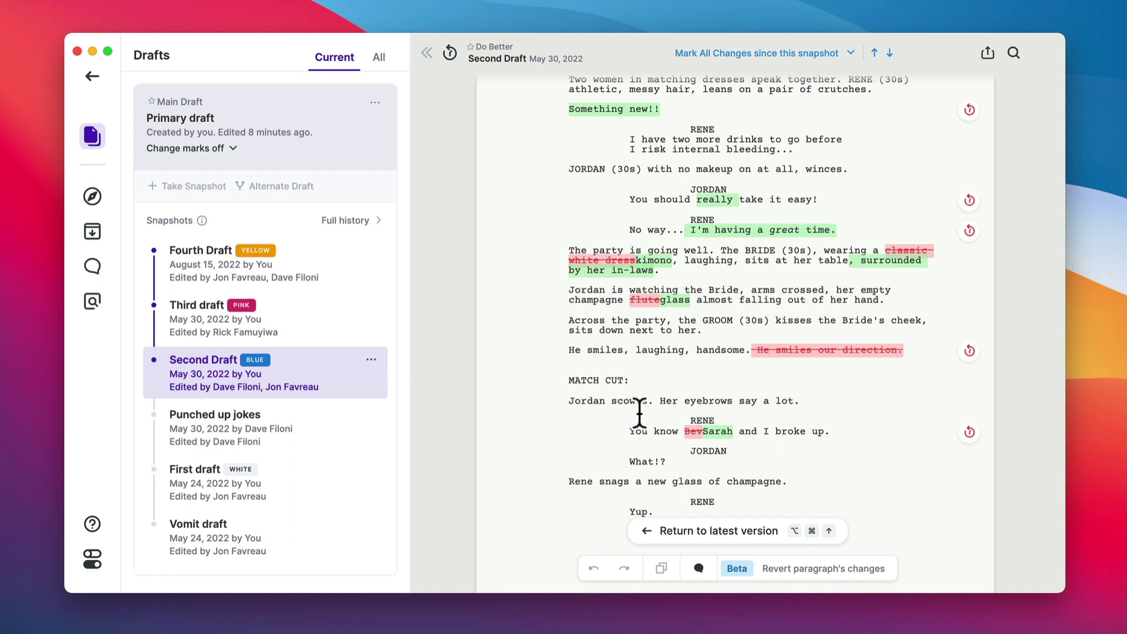
Step: Restore the struck-out vows dialogue from the First draft snapshot and confirm the revert
{"action": "left_click", "coordinate": [203, 500]}
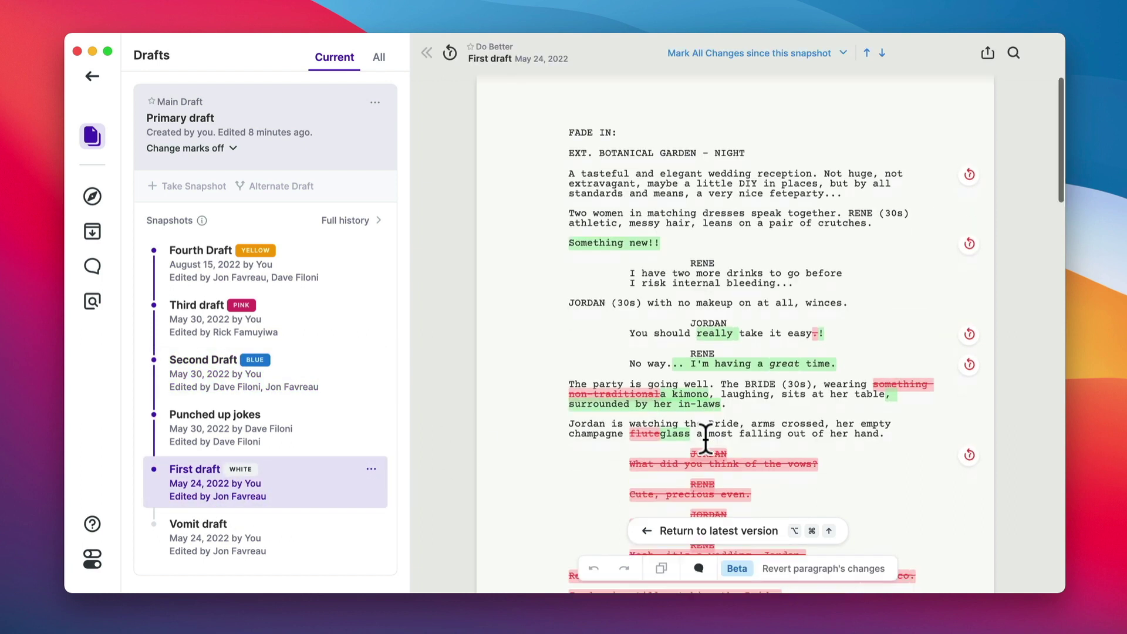
{"action": "scroll", "coordinate": [706, 439], "scroll_direction": "down", "scroll_amount": 5}
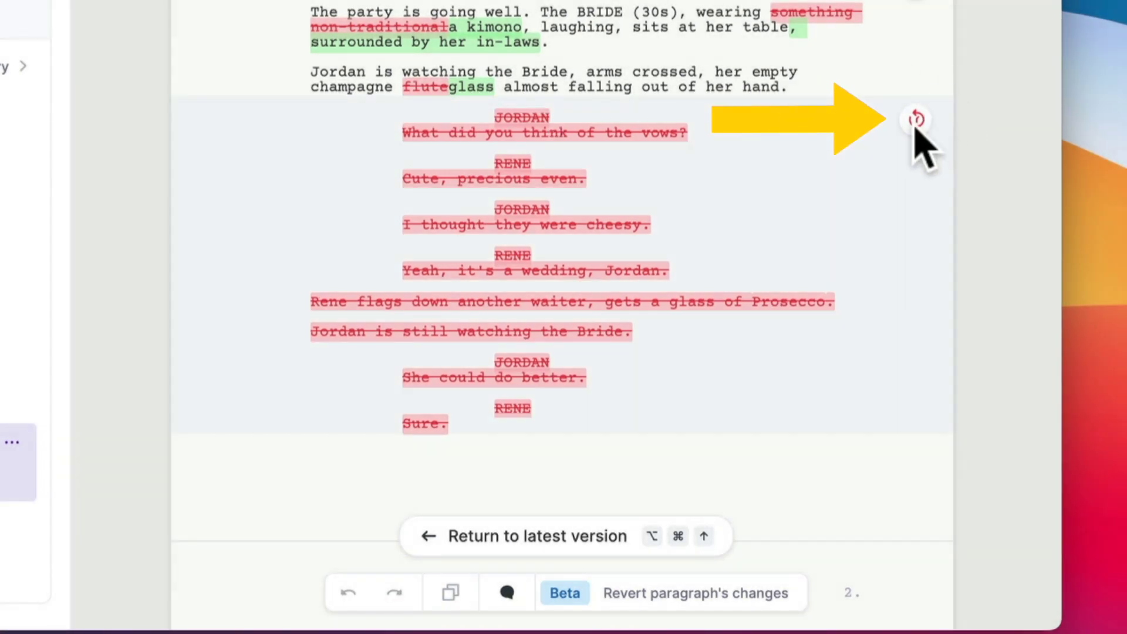
{"action": "left_click", "coordinate": [916, 122]}
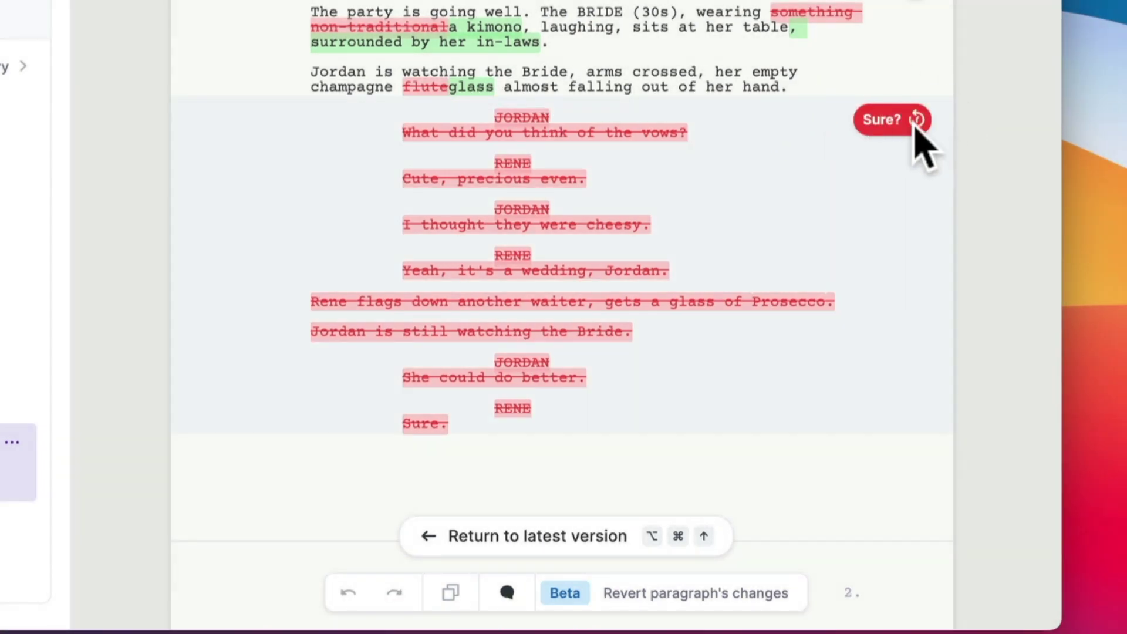
{"action": "left_click", "coordinate": [915, 123]}
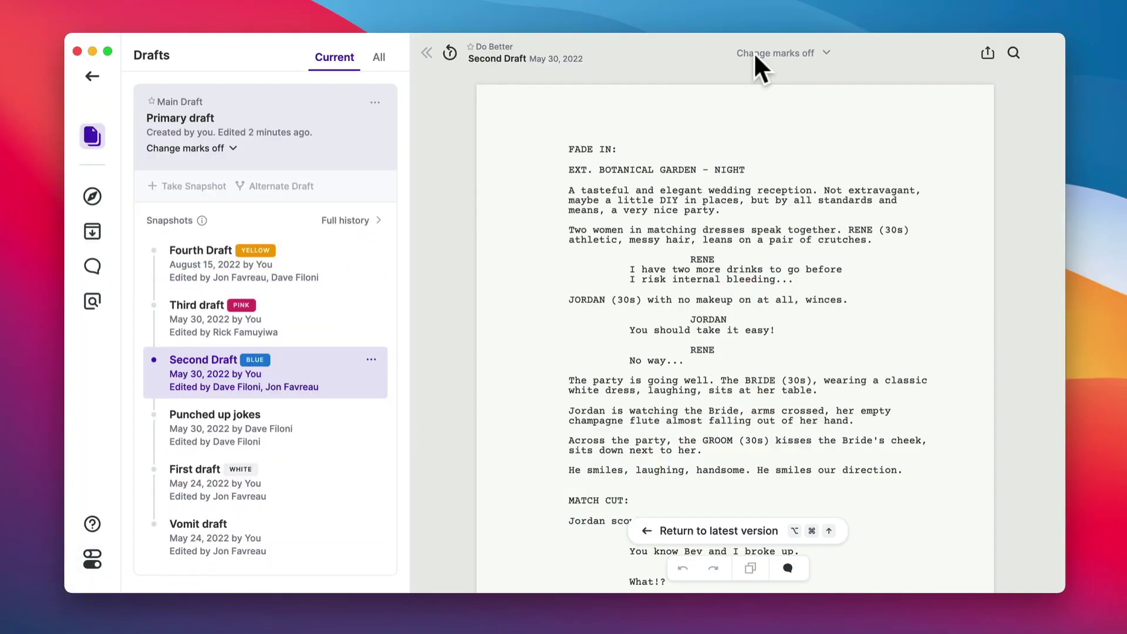
Step: Mark only changes made in the Second Draft revision, shown in its blue revision colour
{"action": "left_click", "coordinate": [754, 52]}
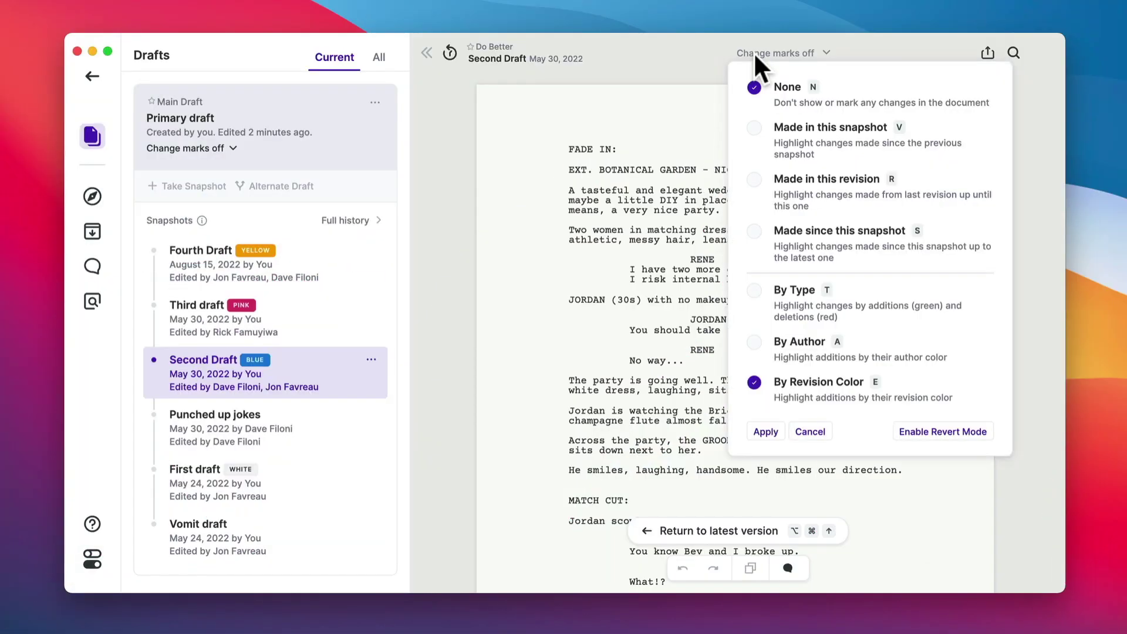
{"action": "left_click", "coordinate": [755, 179]}
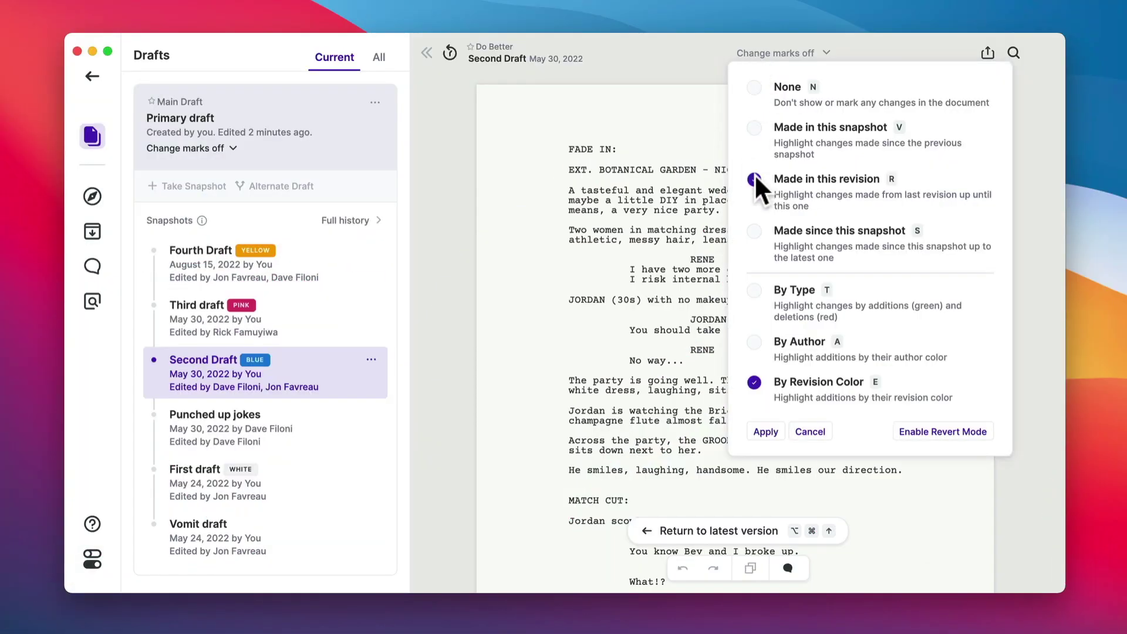
{"action": "left_click", "coordinate": [766, 432]}
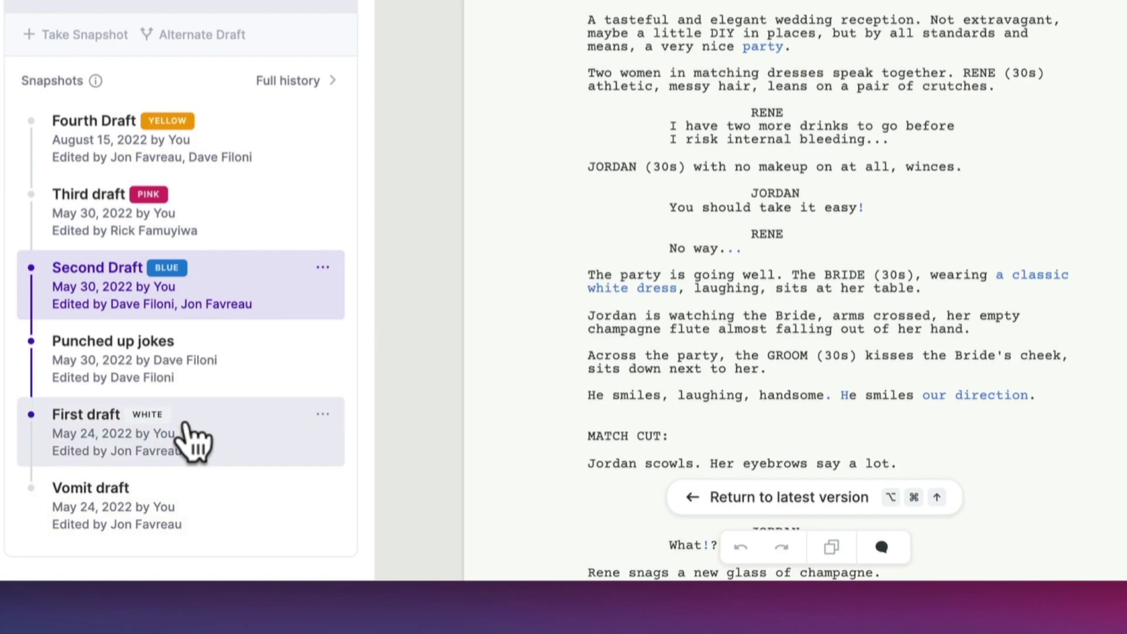
Step: On the First draft snapshot, highlight additions made since that snapshot, coloured by author
{"action": "left_click", "coordinate": [187, 428]}
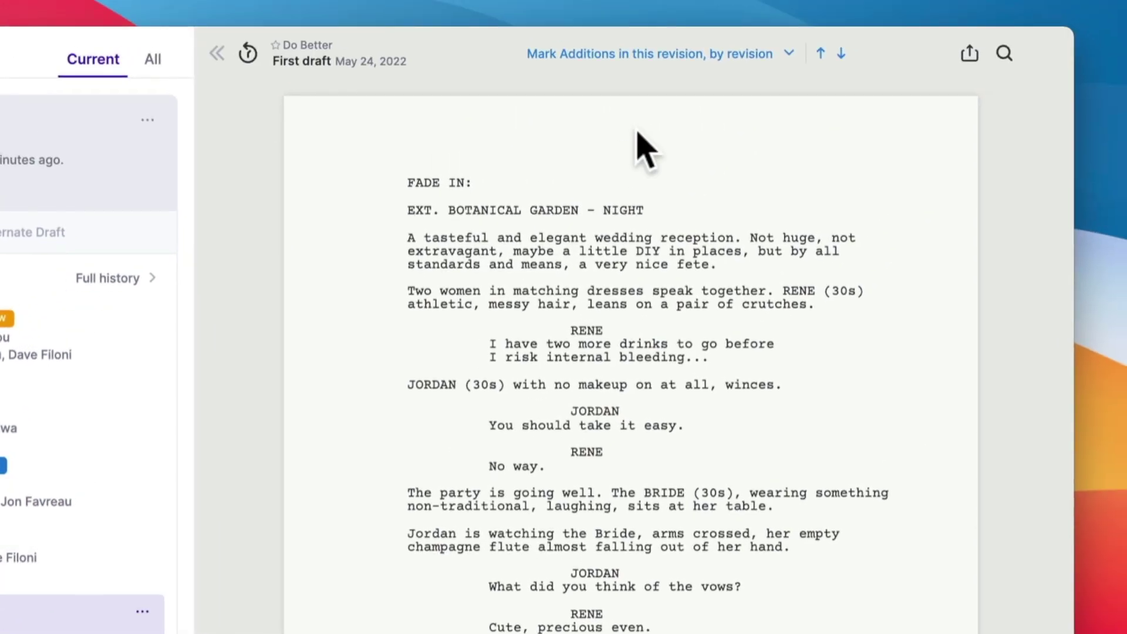
{"action": "left_click", "coordinate": [641, 58]}
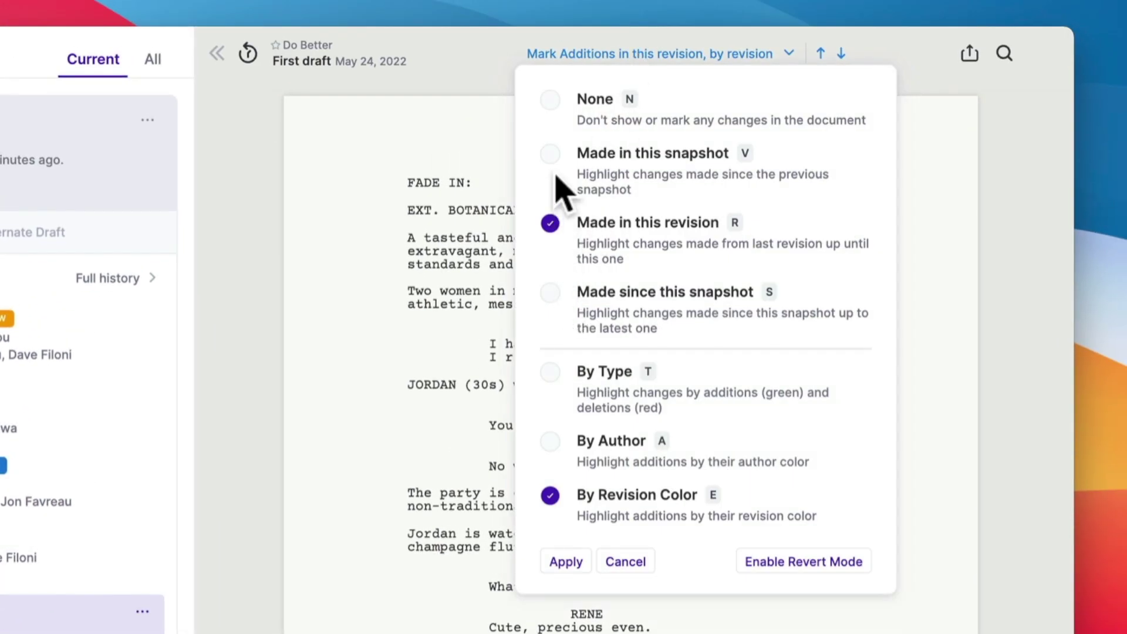
{"action": "left_click", "coordinate": [558, 293]}
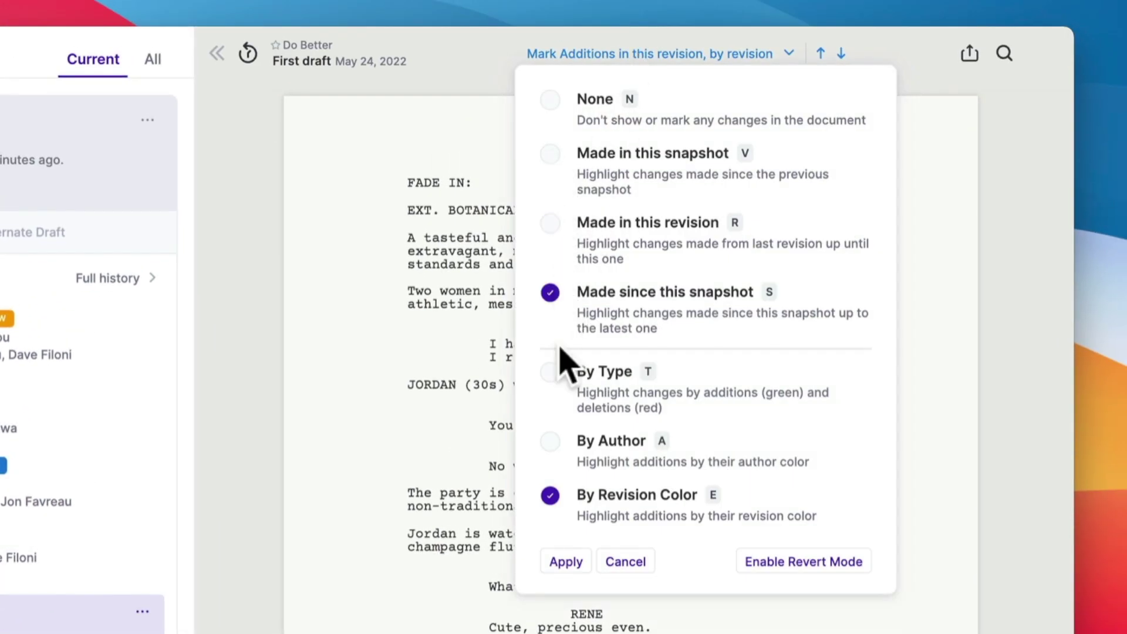
{"action": "left_click", "coordinate": [562, 446]}
{"action": "left_click", "coordinate": [583, 563]}
{"action": "scroll", "coordinate": [686, 525], "scroll_direction": "down", "scroll_amount": 2}
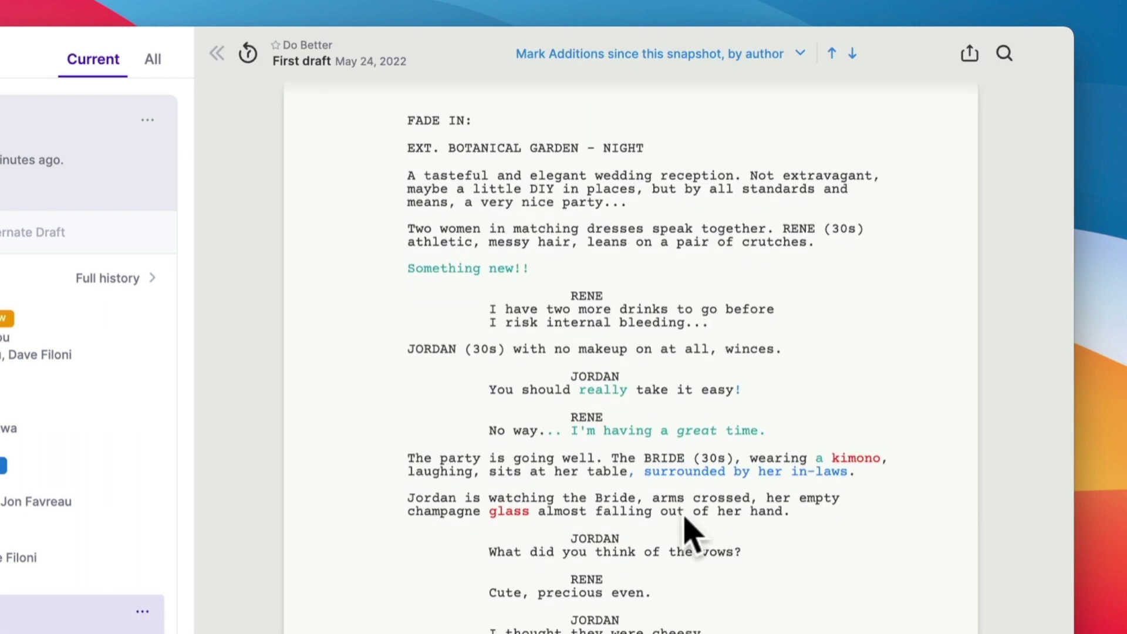